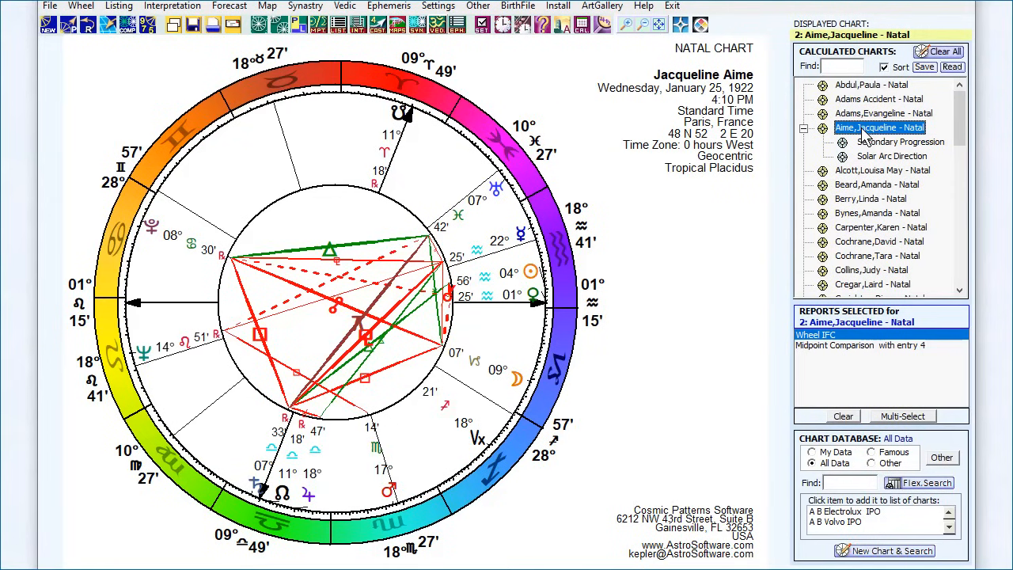
# Step: Open the AstroSignature Forecast Graph for the displayed natal chart using the Main Forecast AstroSignatures set
pyautogui.click(379, 26)
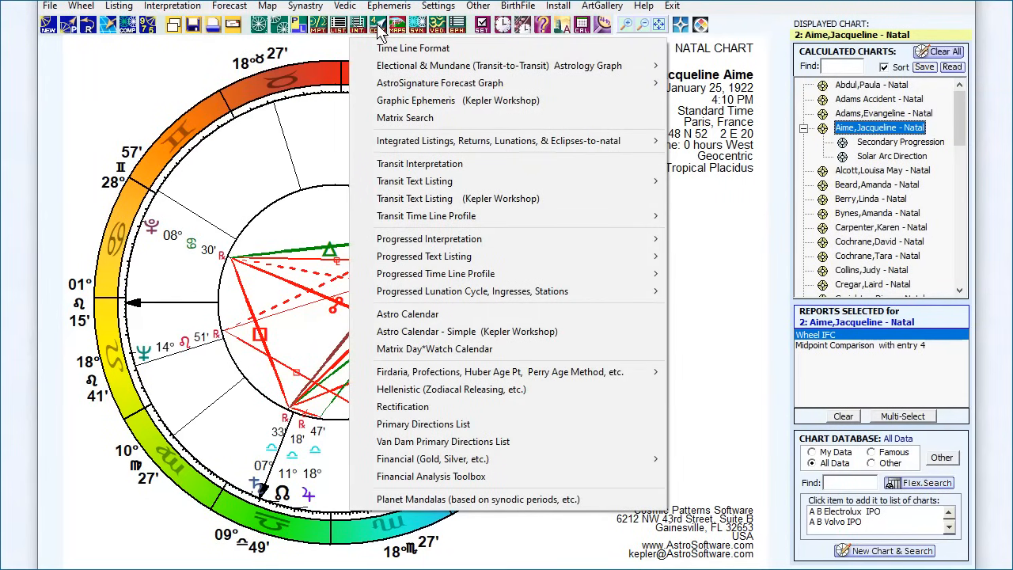
pyautogui.moveTo(390, 85)
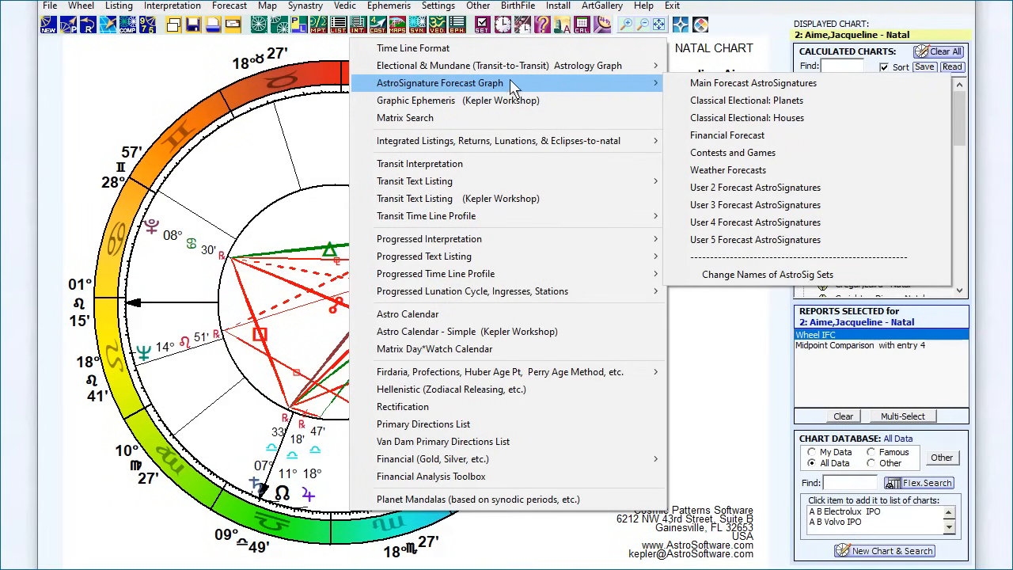
pyautogui.click(710, 84)
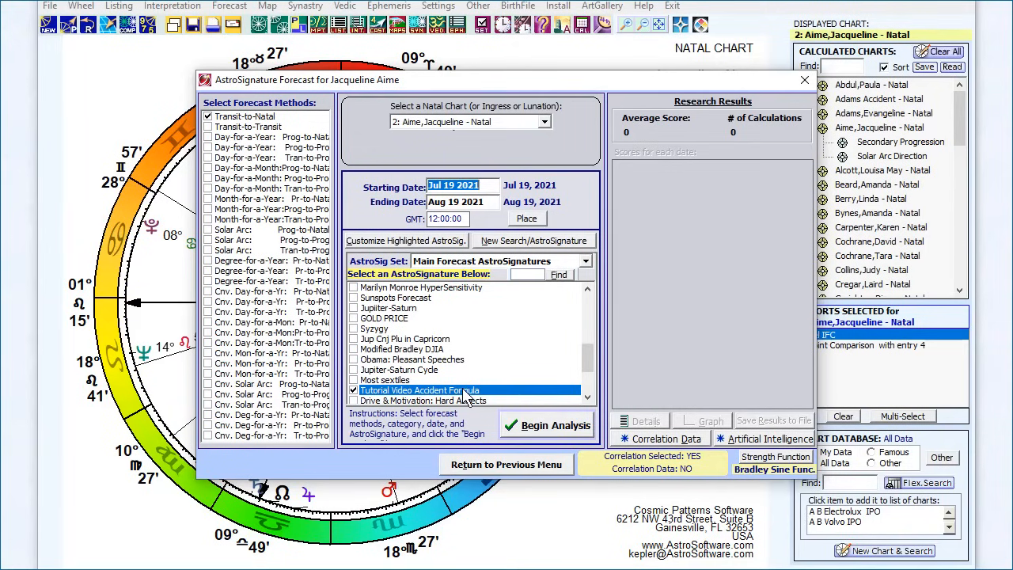
# Step: Review the Tutorial Video Accident Formula under the Transit to Natal and Progressed to Natal methods, and close it without saving
pyautogui.click(400, 247)
pyautogui.moveTo(403, 263)
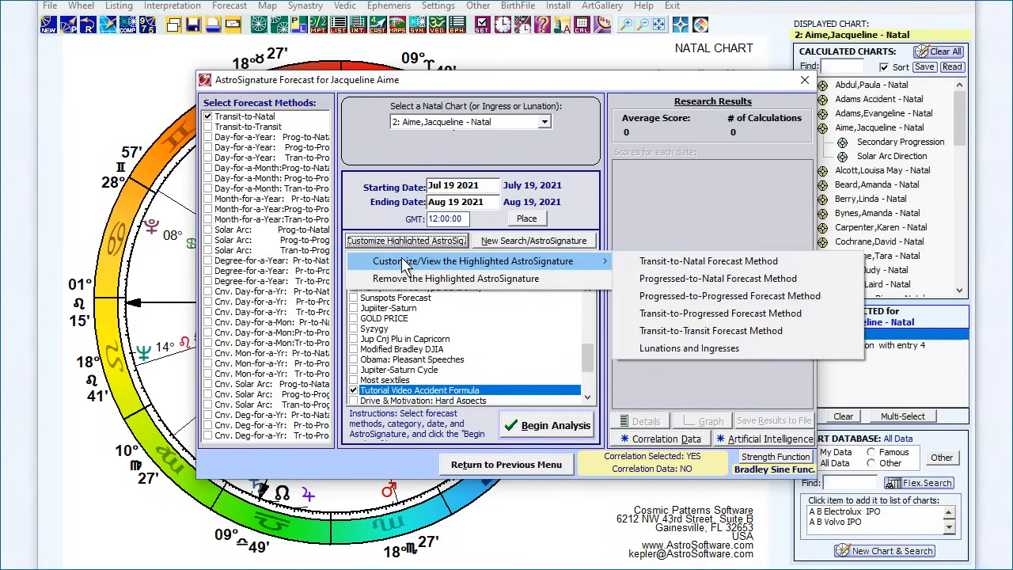
pyautogui.click(689, 262)
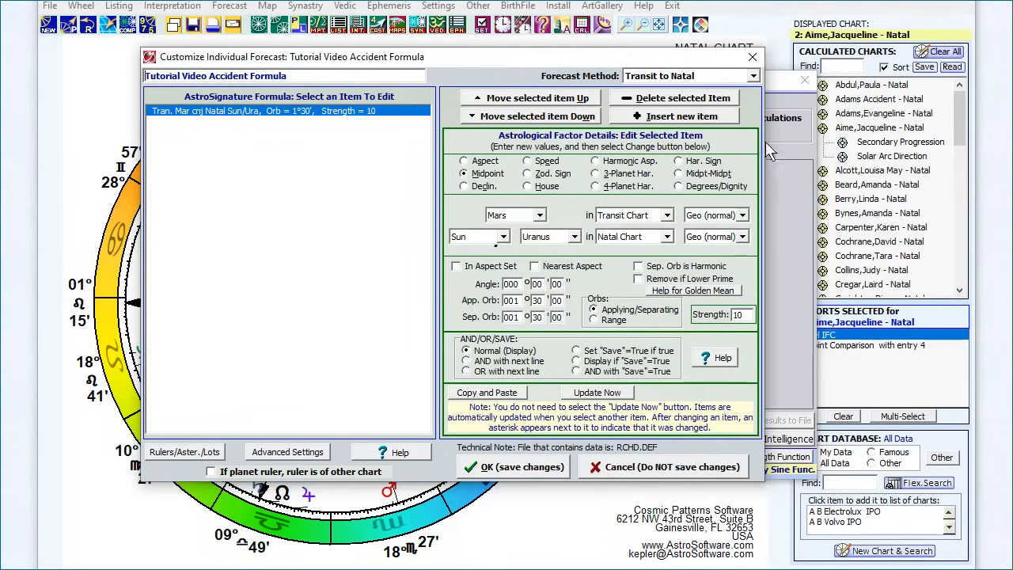
pyautogui.click(735, 77)
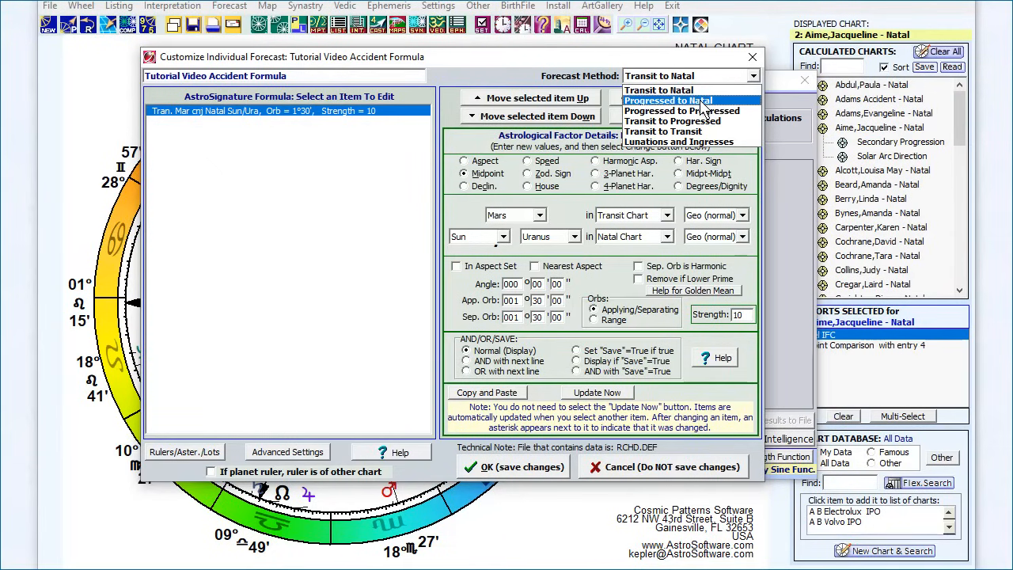
pyautogui.click(703, 101)
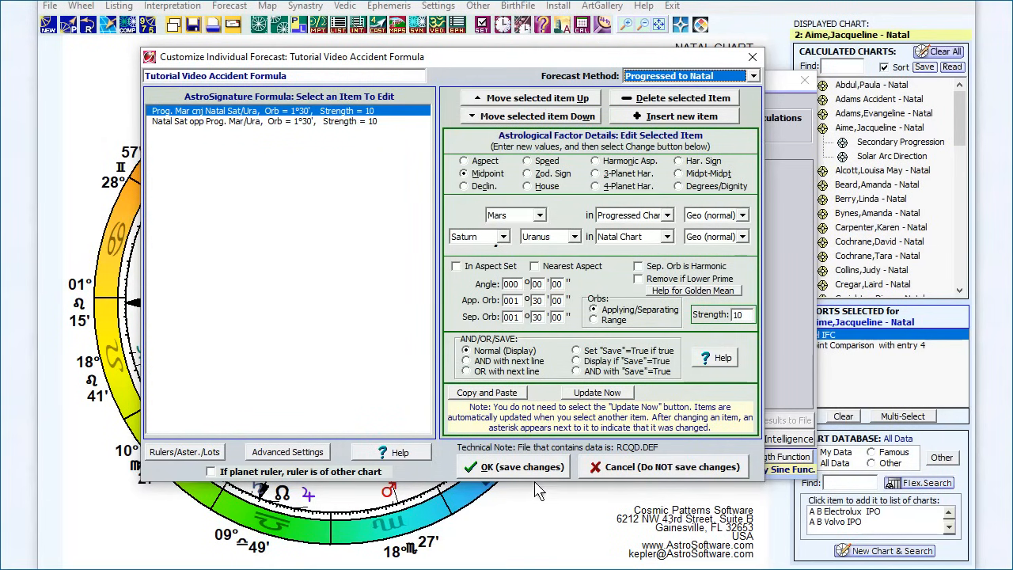
pyautogui.click(613, 467)
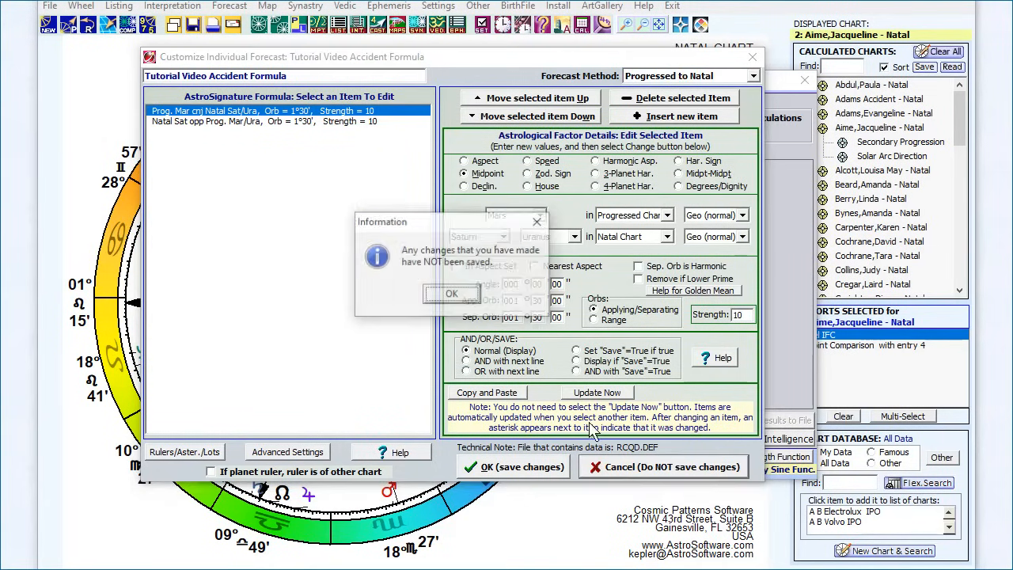
pyautogui.click(471, 301)
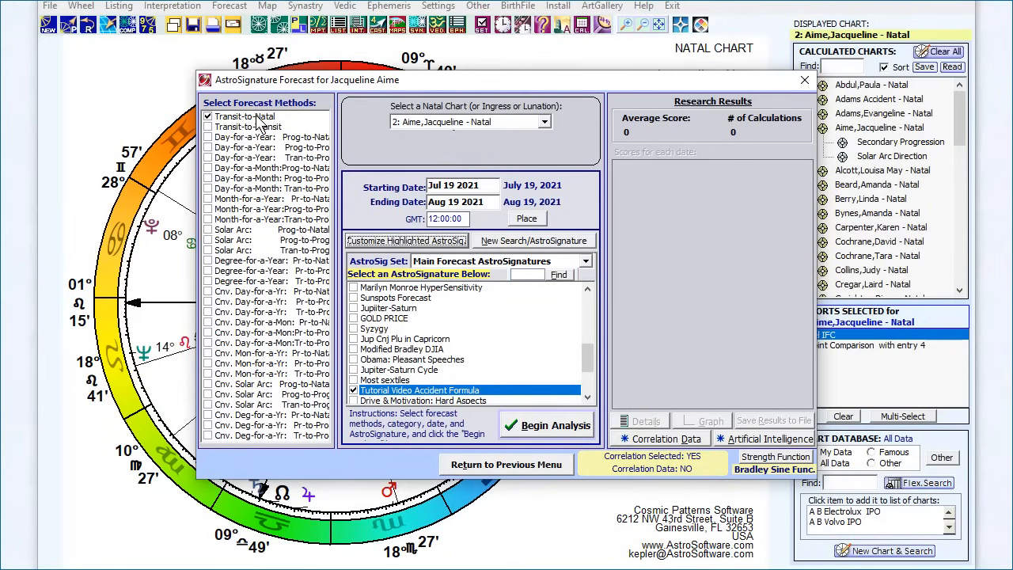
# Step: Add the Day-for-a-Year Progressed-to-Natal and Solar Arc Progressed-to-Natal forecast methods to the analysis
pyautogui.click(207, 137)
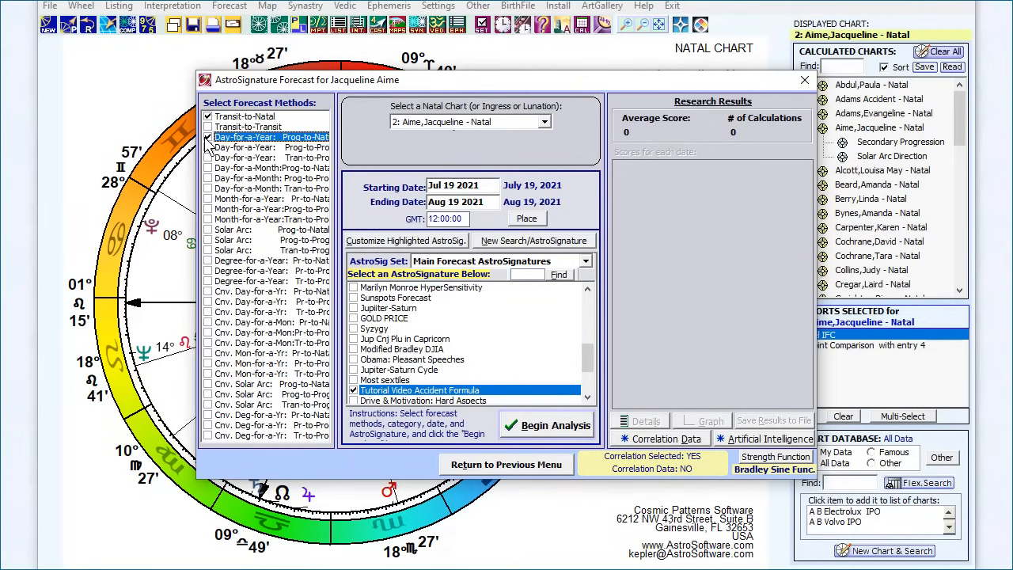
pyautogui.click(207, 230)
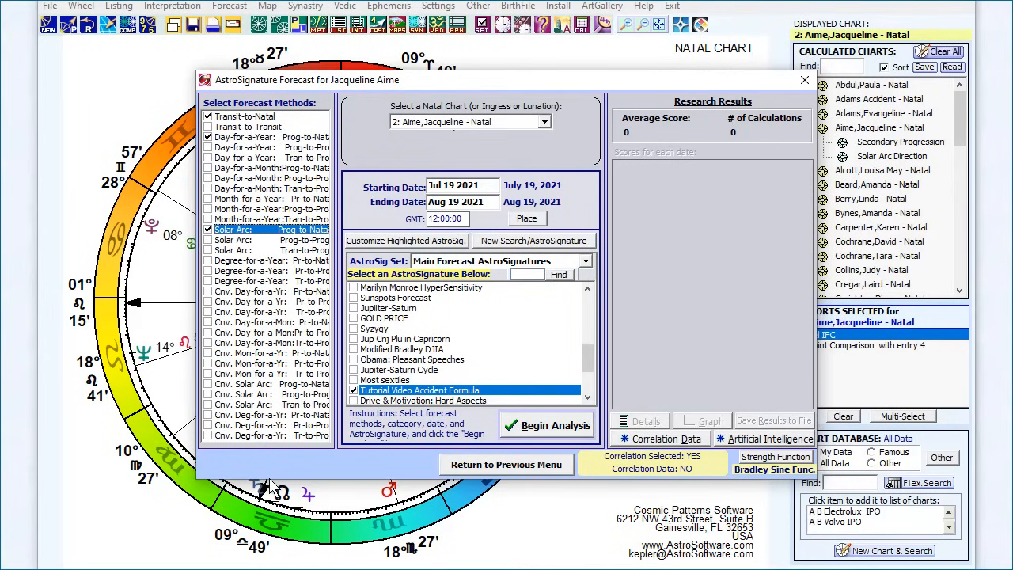
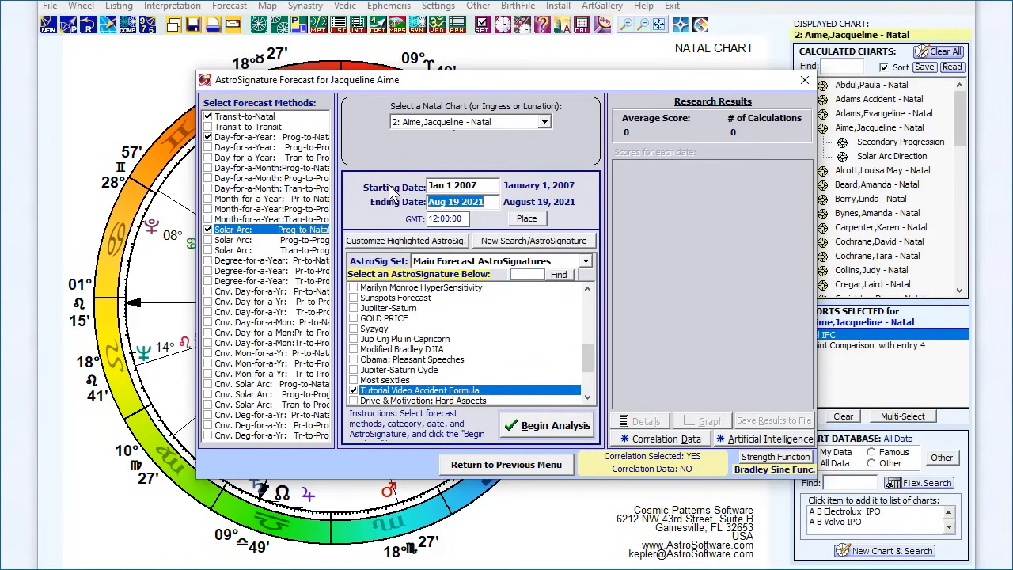
# Step: Set the forecast's ending date to Jul 1 2007 and run the AstroSignature analysis
pyautogui.write('2007')
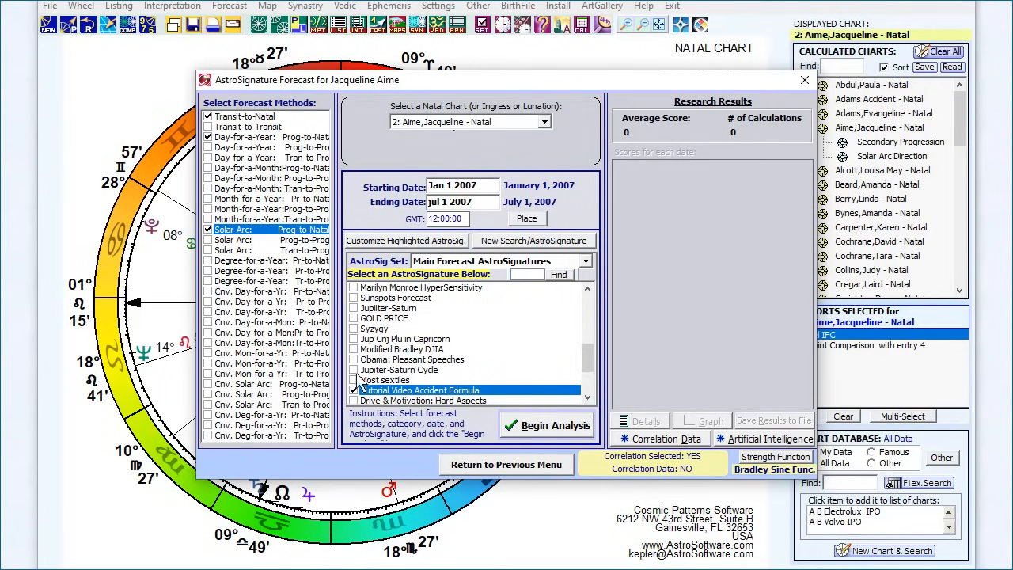
pyautogui.click(538, 425)
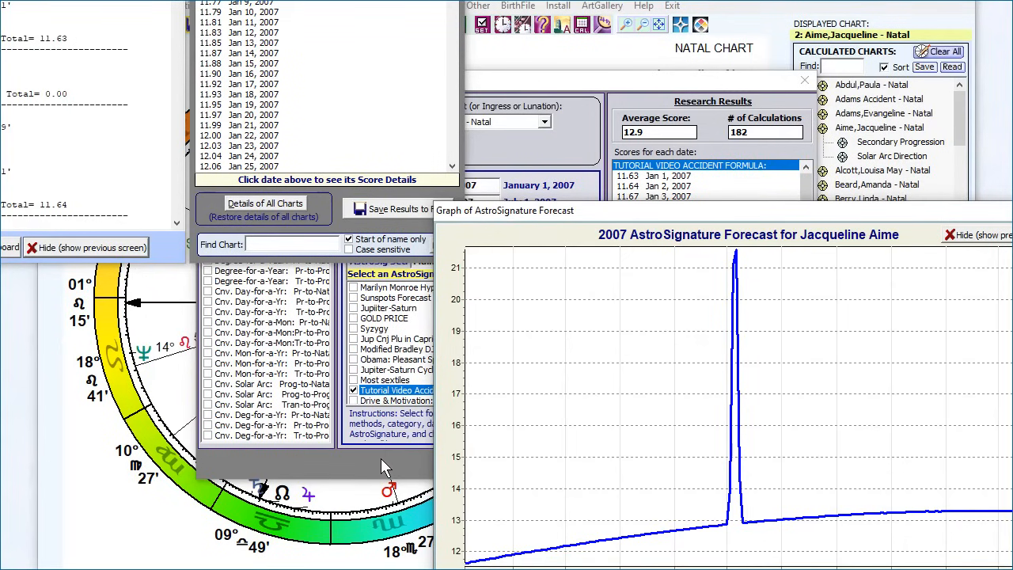
# Step: Arrange the forecast graph, the formula details and the listing of dates so that all three windows can be read
pyautogui.click(544, 142)
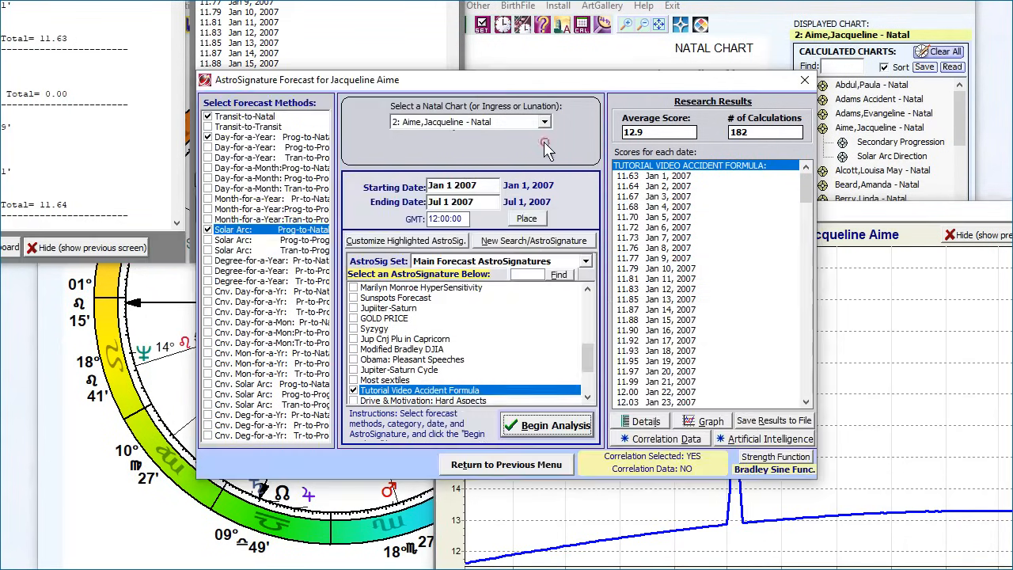
pyautogui.click(875, 215)
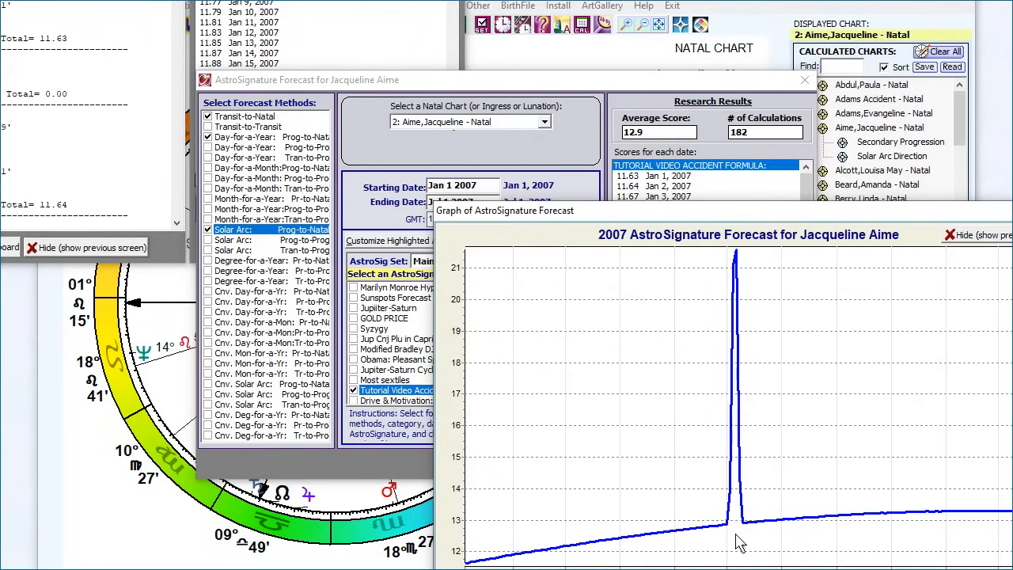
pyautogui.moveTo(724, 214); pyautogui.dragTo(672, 126)
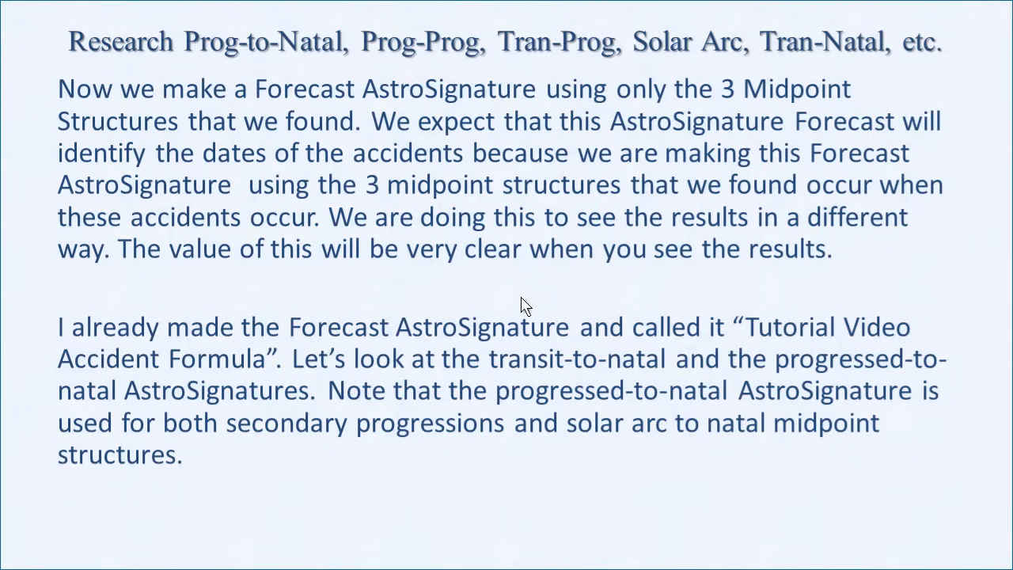
pyautogui.click(521, 297)
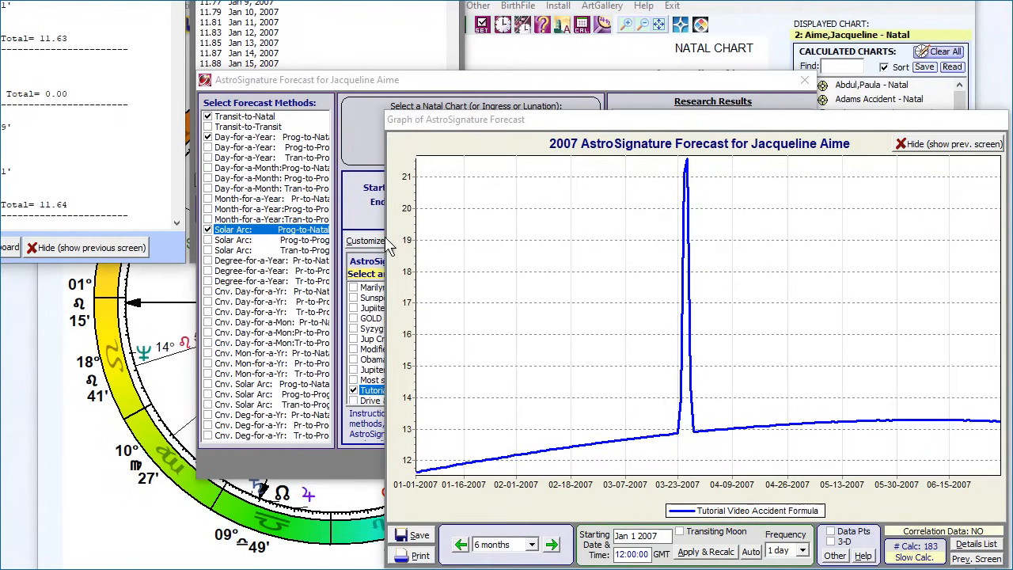
pyautogui.moveTo(385, 246); pyautogui.dragTo(214, 16)
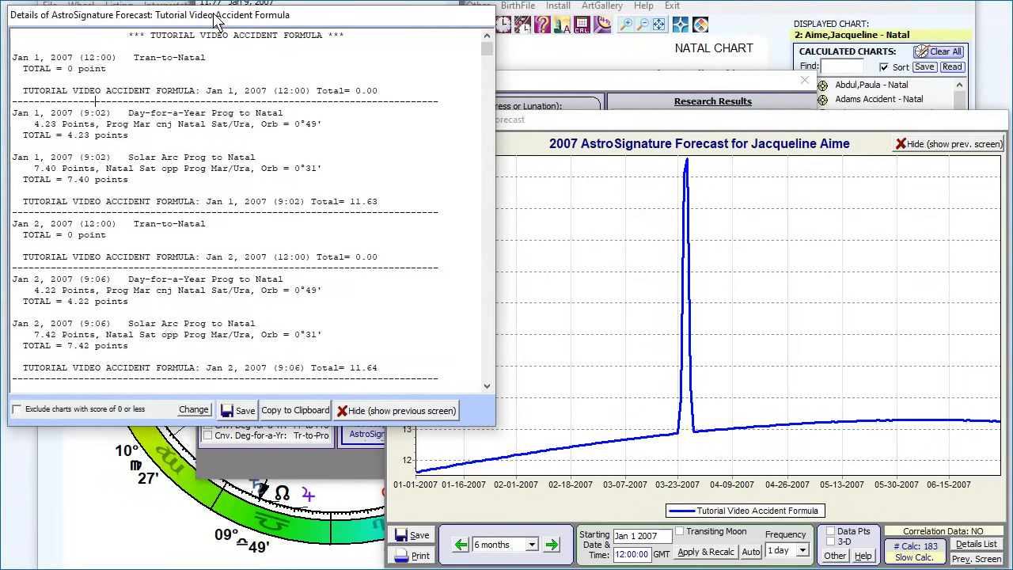
pyautogui.moveTo(294, 1); pyautogui.dragTo(614, 14)
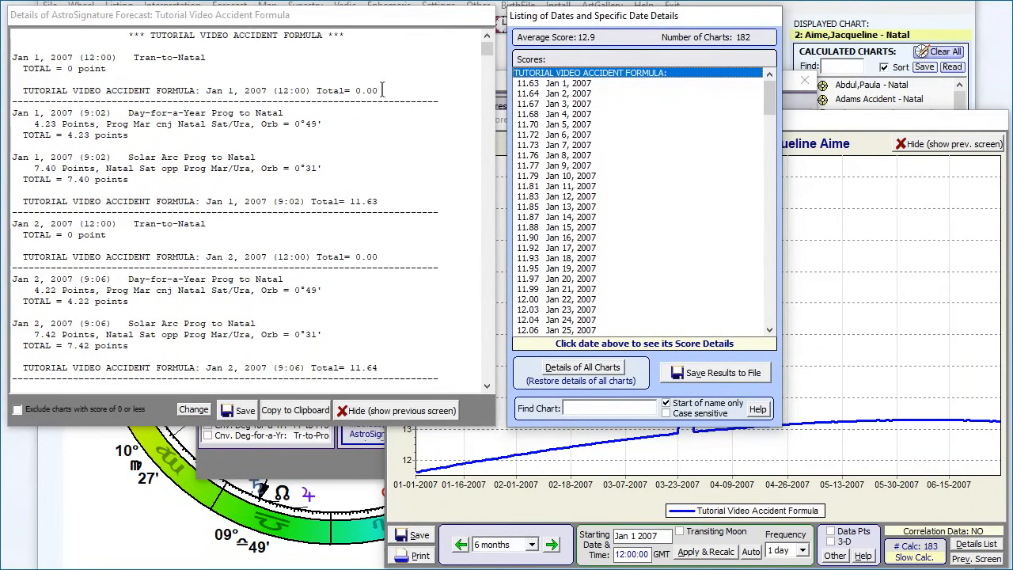
# Step: Copy the May 6, 2007 Day-for-a-Year and Solar Arc Prog to Natal details with their total into a blank Notepad document
pyautogui.click(487, 50)
pyautogui.moveTo(488, 68); pyautogui.dragTo(478, 281)
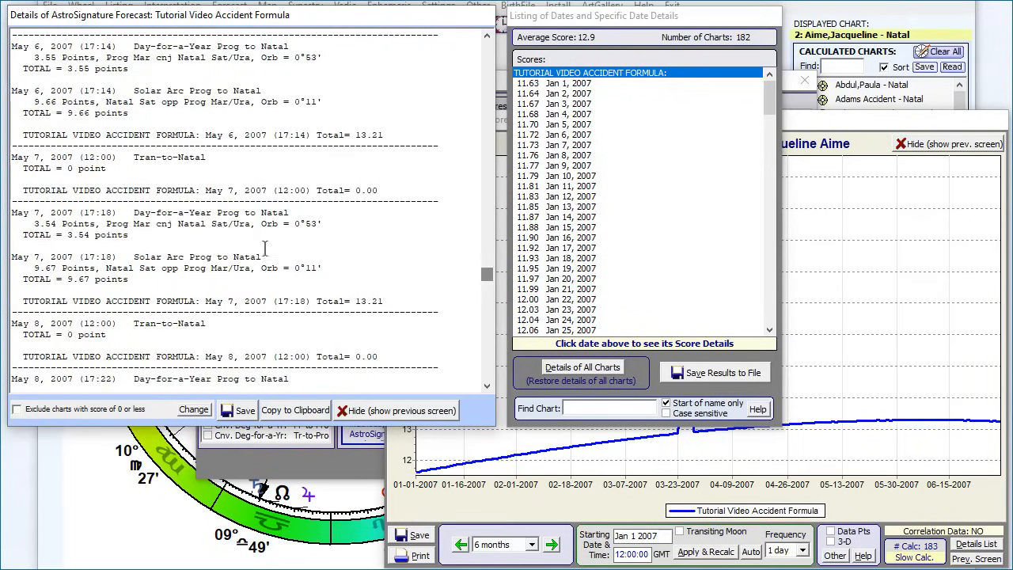
pyautogui.scroll(2, 236, 242)
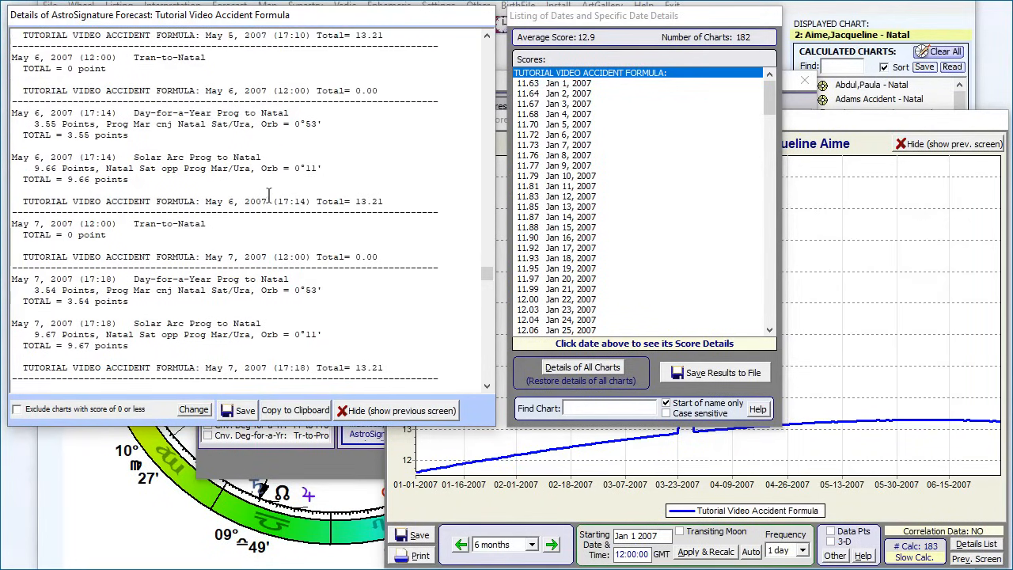
pyautogui.moveTo(385, 201); pyautogui.dragTo(9, 115)
pyautogui.hotkey('ctrl', 'c')
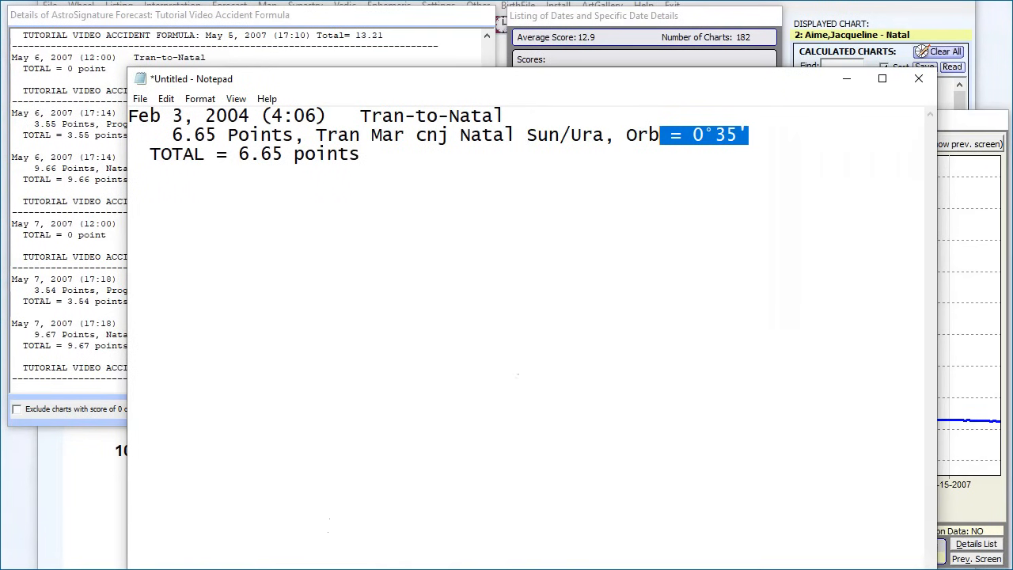
pyautogui.moveTo(435, 316); pyautogui.dragTo(105, 108)
pyautogui.hotkey('ctrl', 'v')
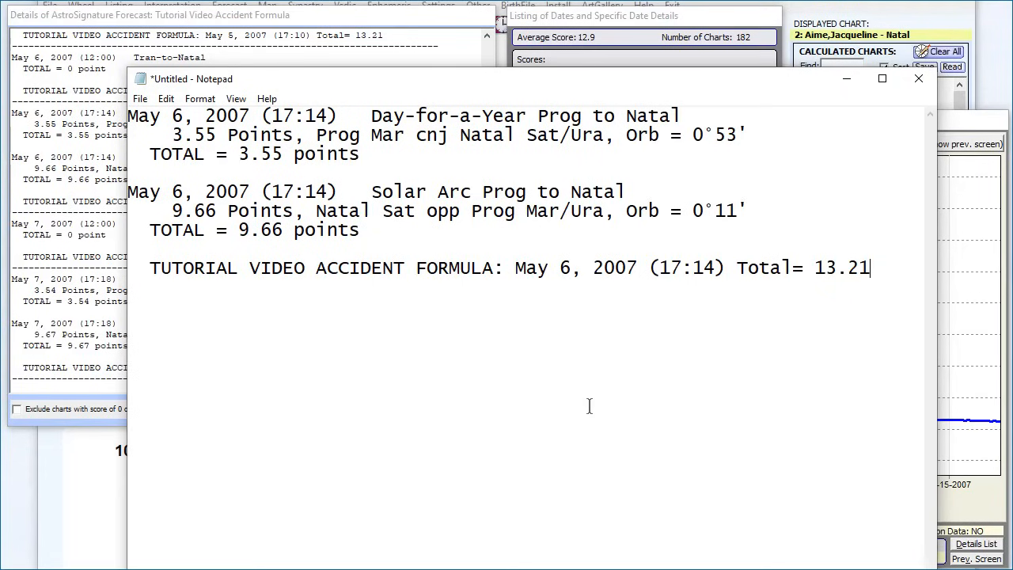
# Step: Examine the forecast graph and the daily score details from May 6 back to March 27, 2007, including that date's Tran-to-Natal entry
pyautogui.click(959, 505)
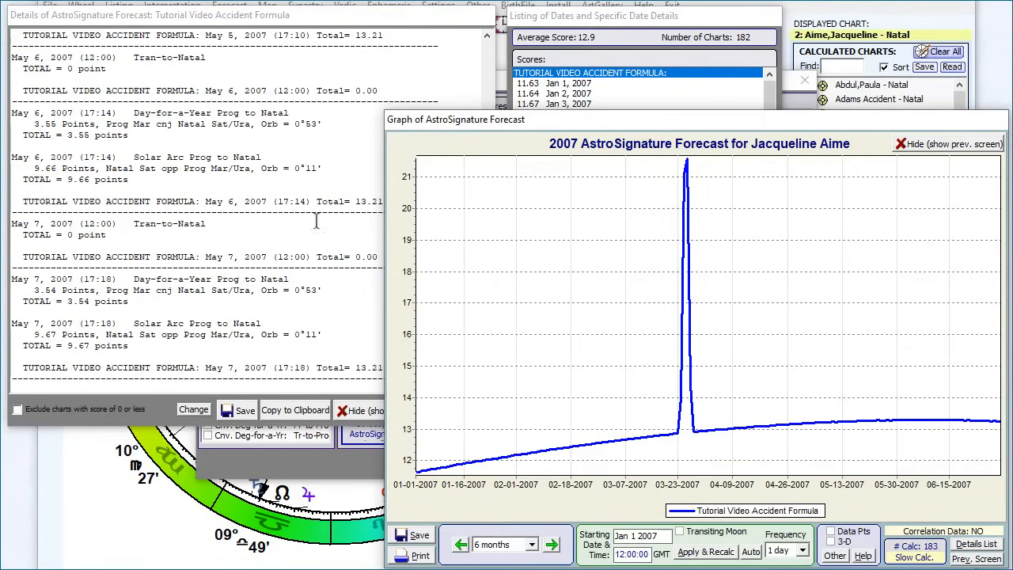
pyautogui.click(206, 215)
pyautogui.scroll(3, 381, 222)
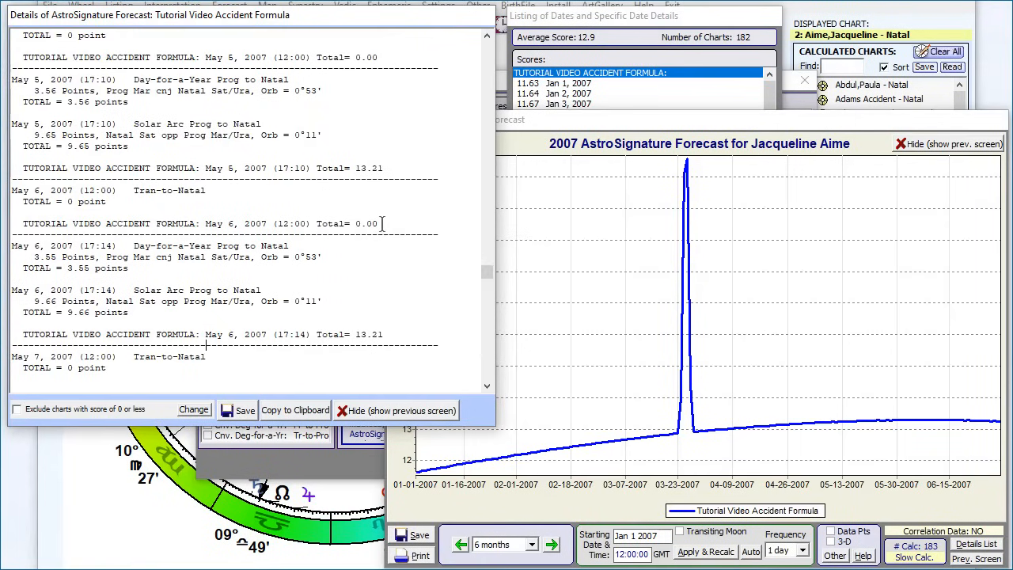
pyautogui.scroll(11, 381, 224)
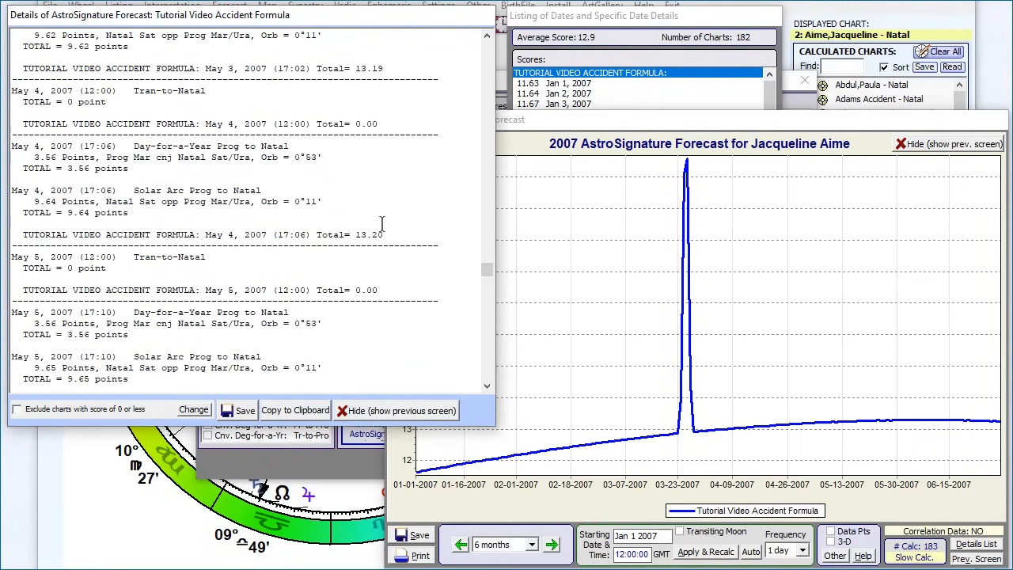
pyautogui.scroll(9, 381, 224)
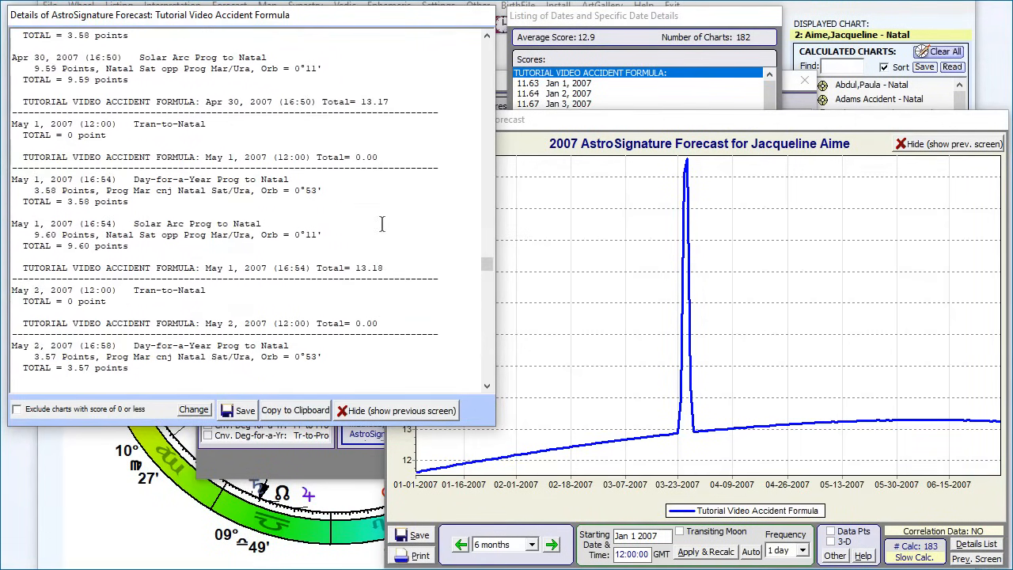
pyautogui.scroll(13, 381, 224)
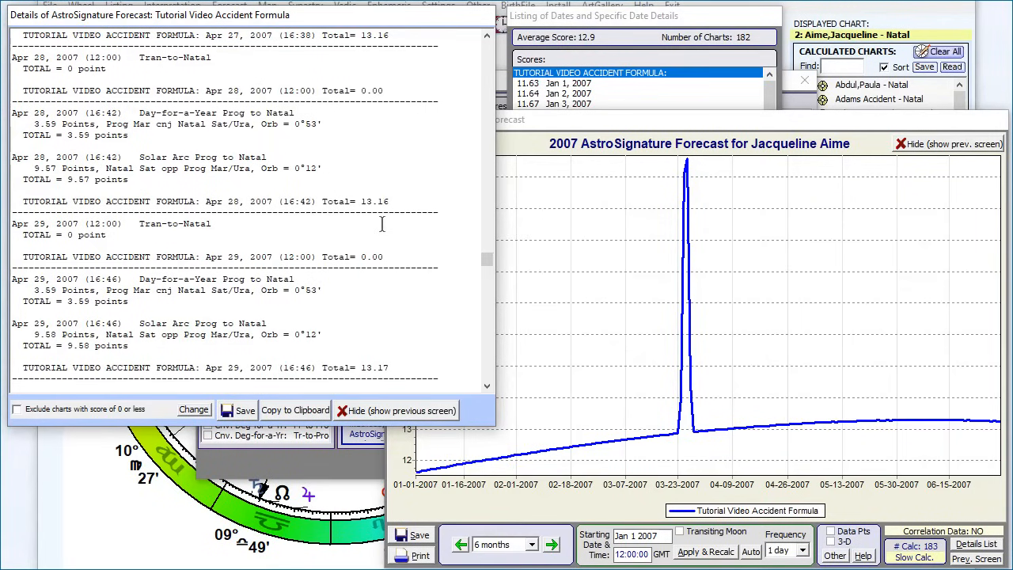
pyautogui.scroll(9, 381, 224)
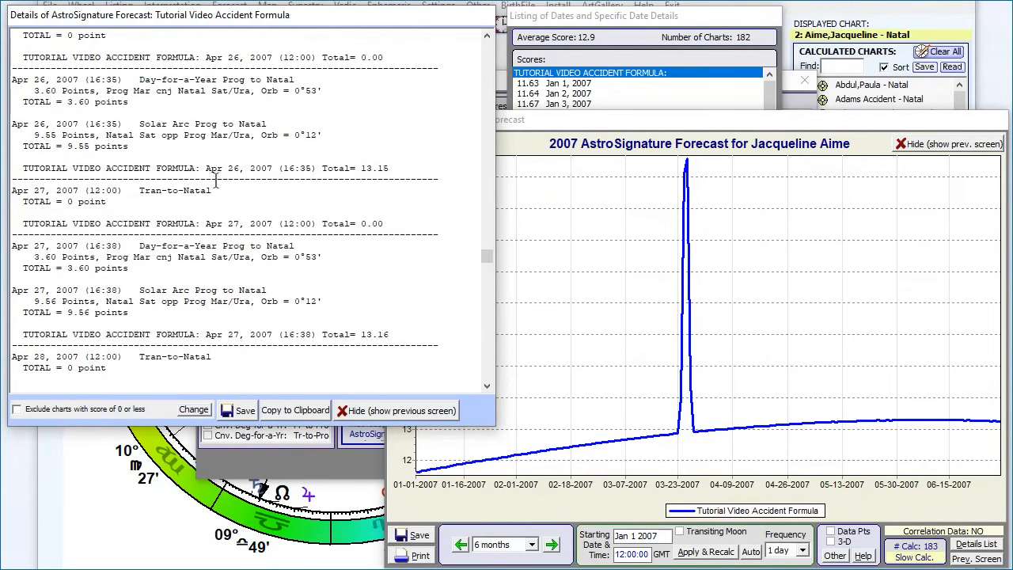
pyautogui.scroll(1, 216, 180)
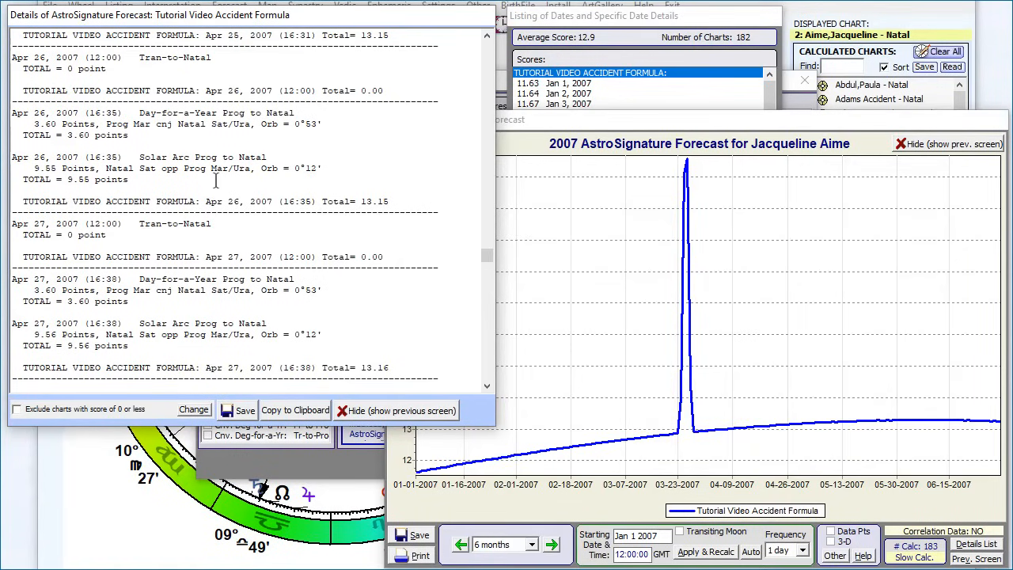
pyautogui.scroll(-1, 215, 180)
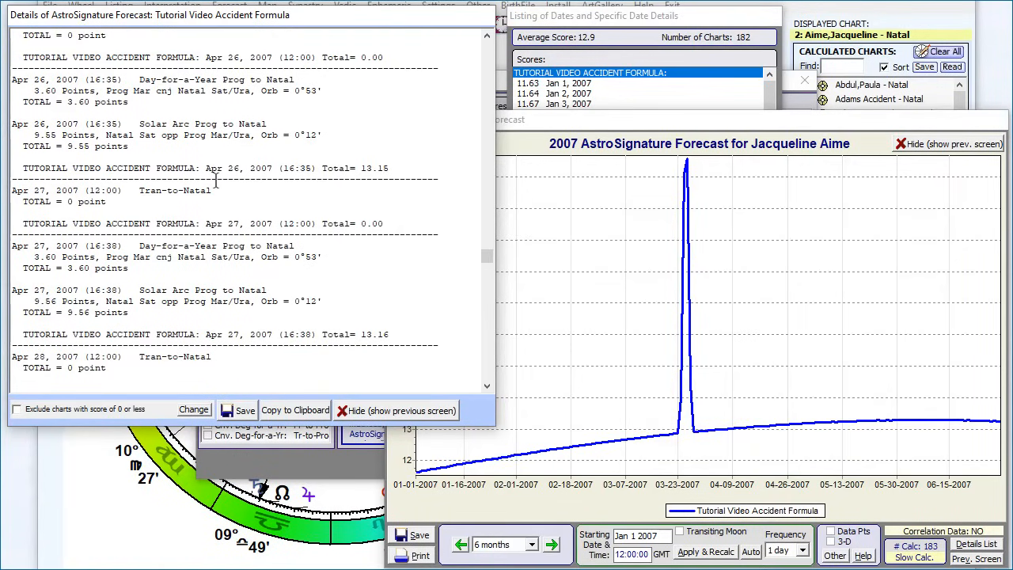
pyautogui.scroll(-1, 215, 180)
pyautogui.scroll(-3, 216, 180)
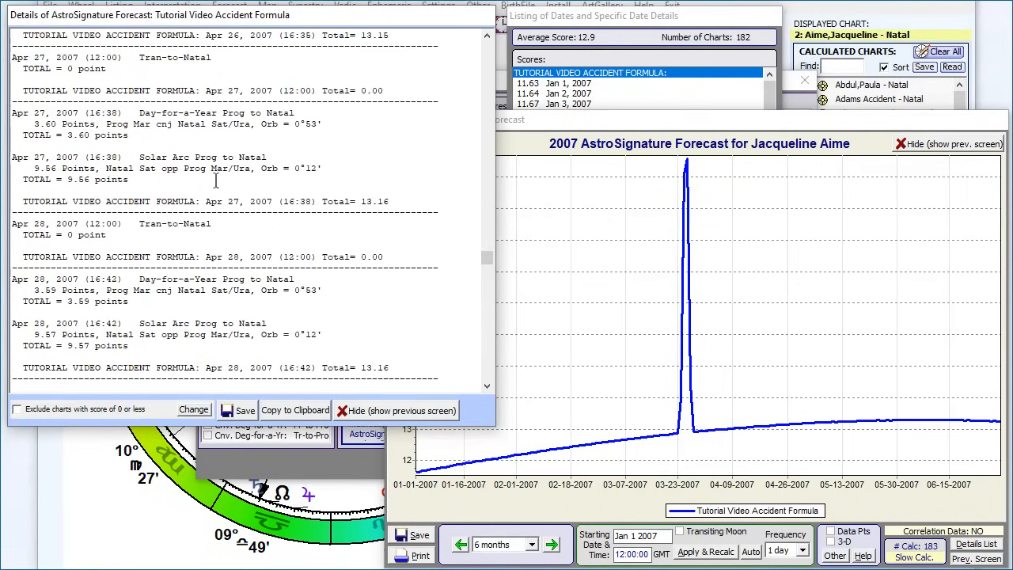
pyautogui.scroll(15, 216, 180)
pyautogui.scroll(14, 216, 181)
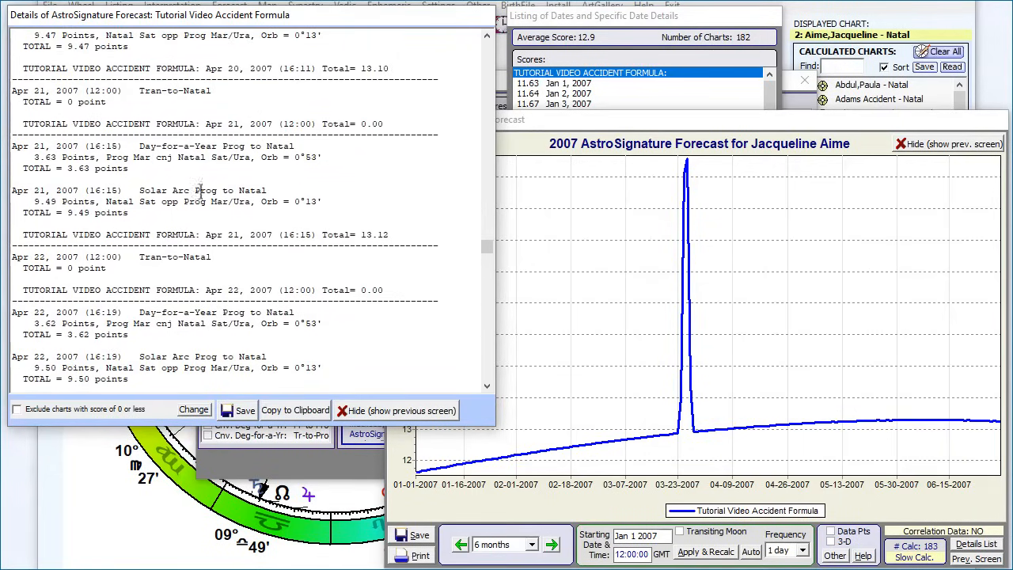
pyautogui.scroll(19, 198, 189)
pyautogui.scroll(20, 207, 203)
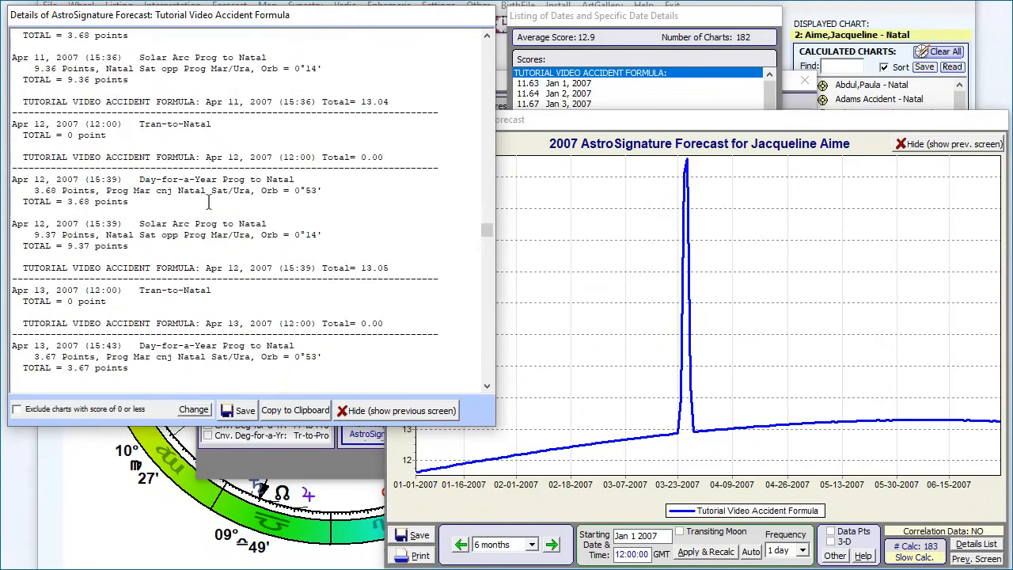
pyautogui.scroll(20, 208, 203)
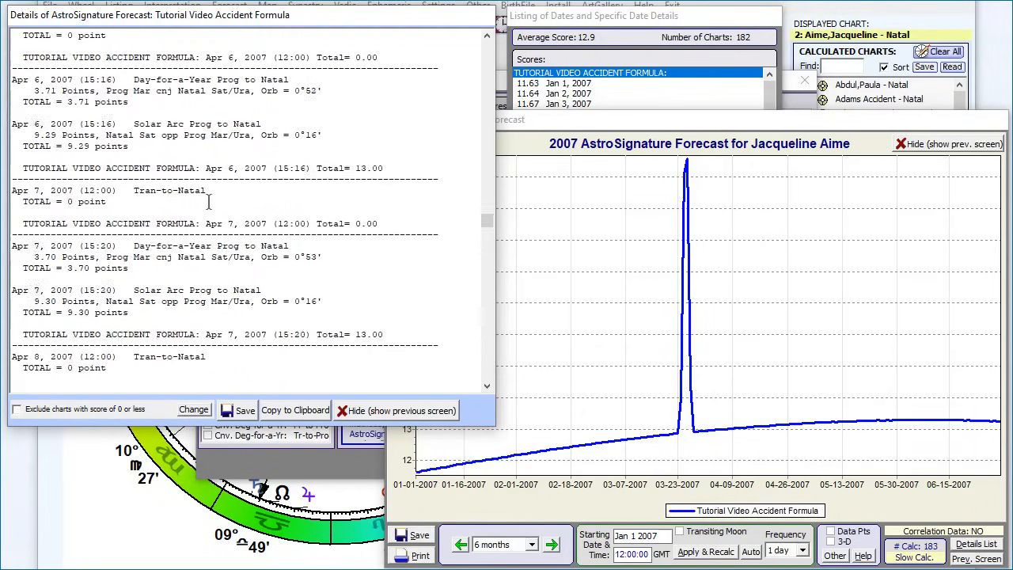
pyautogui.scroll(20, 208, 203)
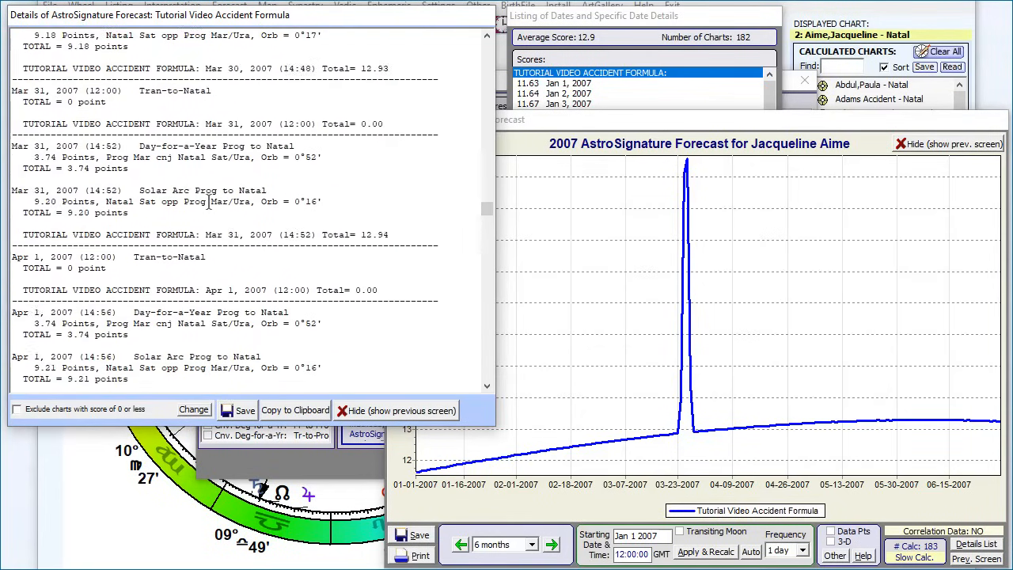
pyautogui.scroll(6, 208, 203)
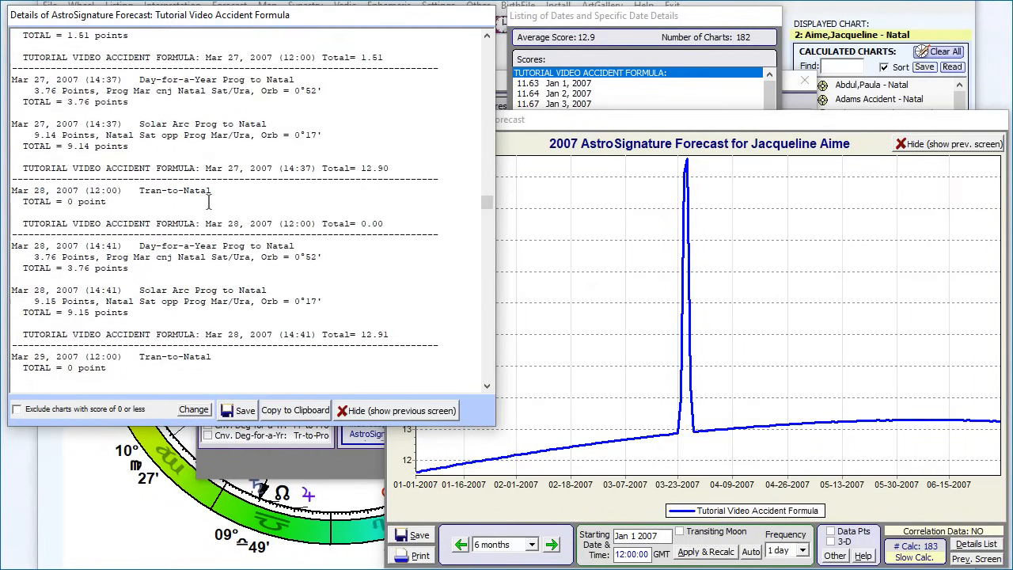
pyautogui.scroll(2, 208, 202)
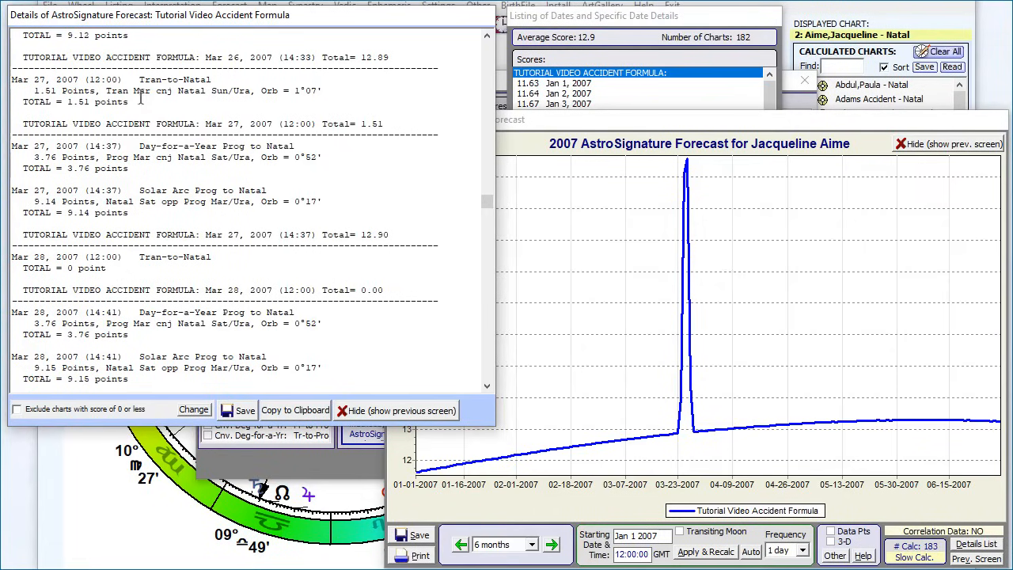
pyautogui.moveTo(122, 90); pyautogui.dragTo(322, 93)
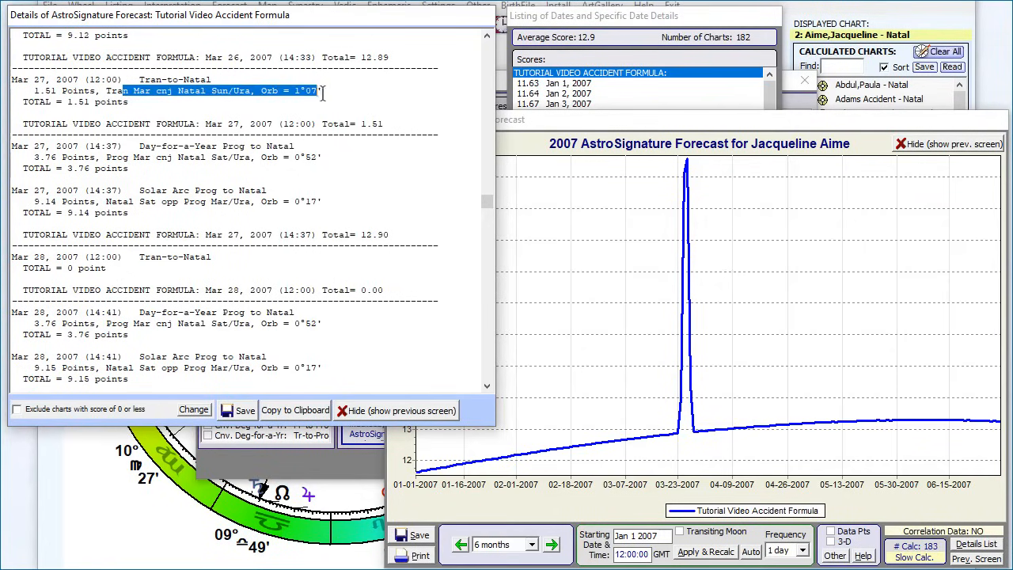
pyautogui.click(406, 120)
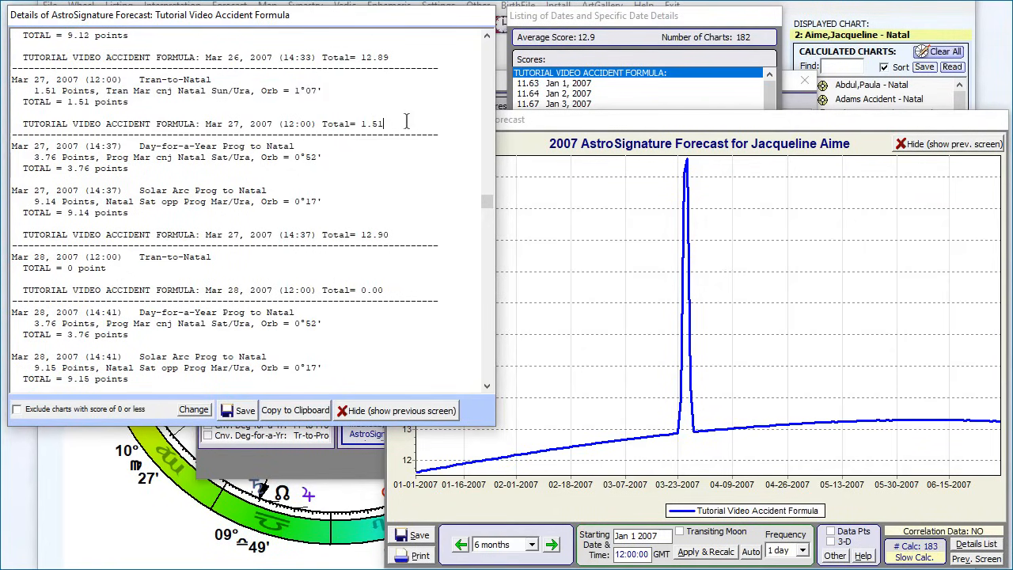
# Step: Add the Mar 27, 2007 Tran-to-Natal entry with its total to the Notepad notes, below a dashed separator line
pyautogui.scroll(3, 406, 120)
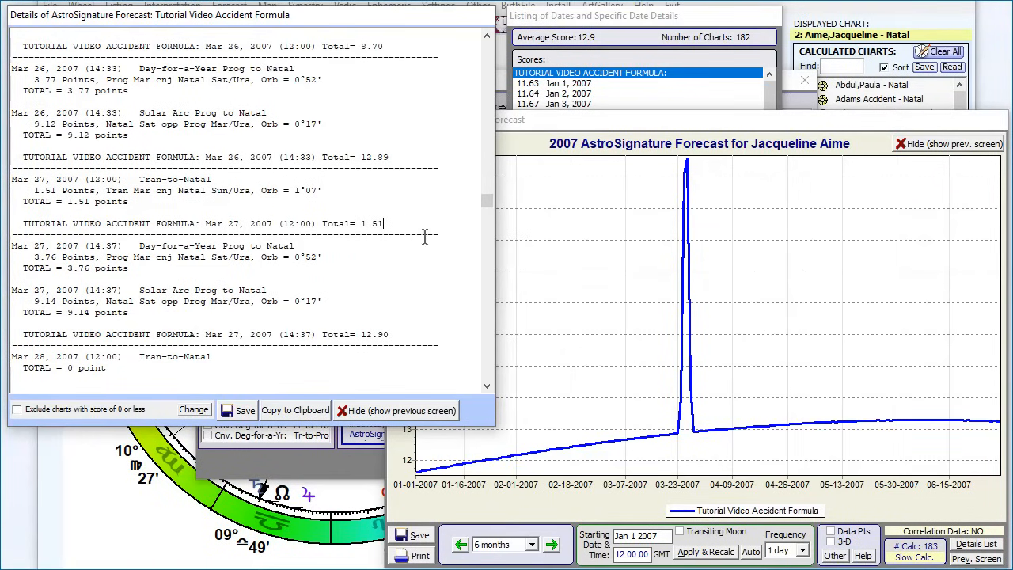
pyautogui.moveTo(422, 225); pyautogui.dragTo(22, 176)
pyautogui.hotkey('ctrl', 'c')
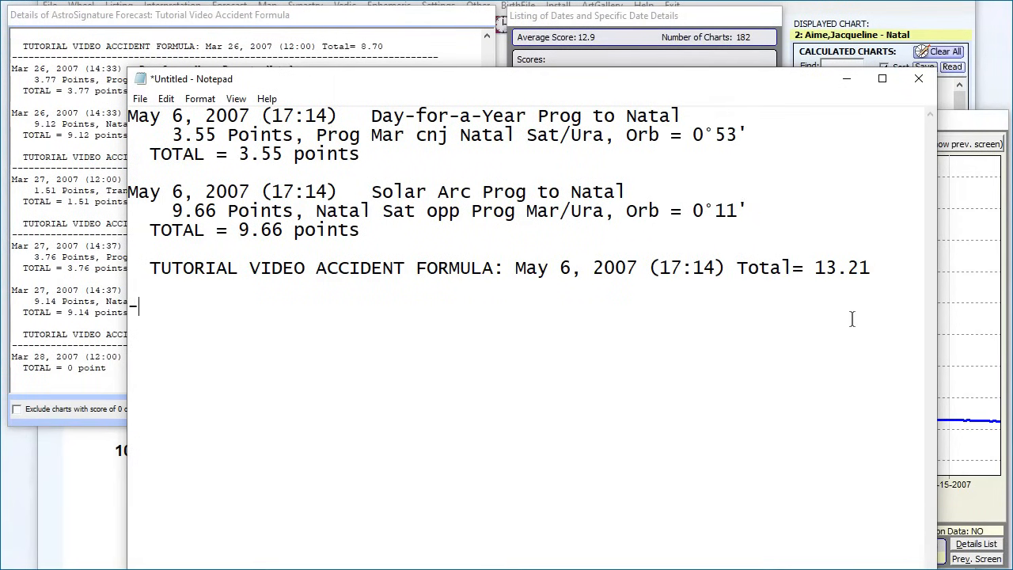
pyautogui.write('-------')
pyautogui.hotkey('ctrl', 'v')
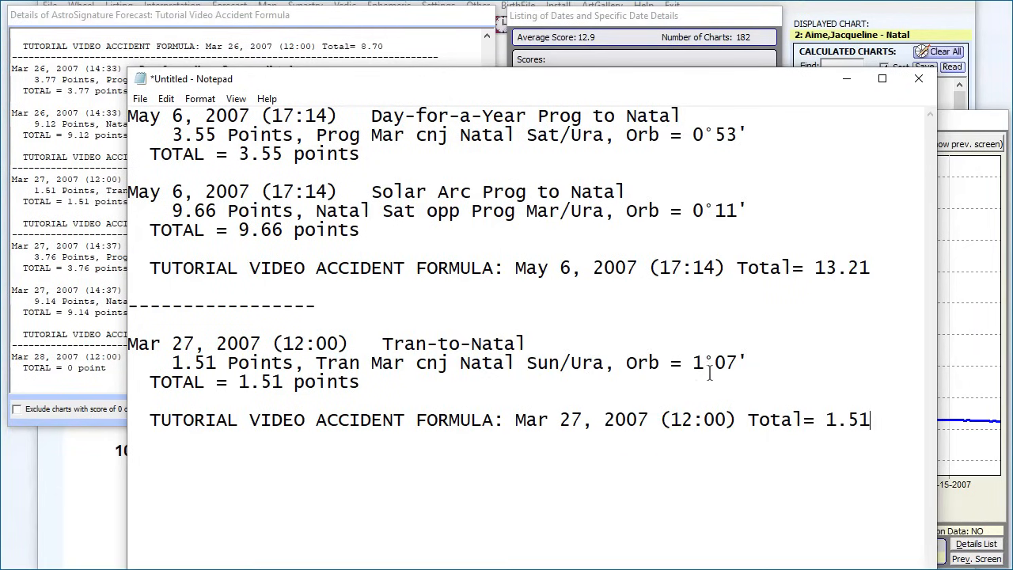
# Step: Examine the orb of the Mar 26, 2007 Tran-to-Natal entry in the details and return to the AstroSignature Forecast setup
pyautogui.click(95, 149)
pyautogui.scroll(3, 107, 171)
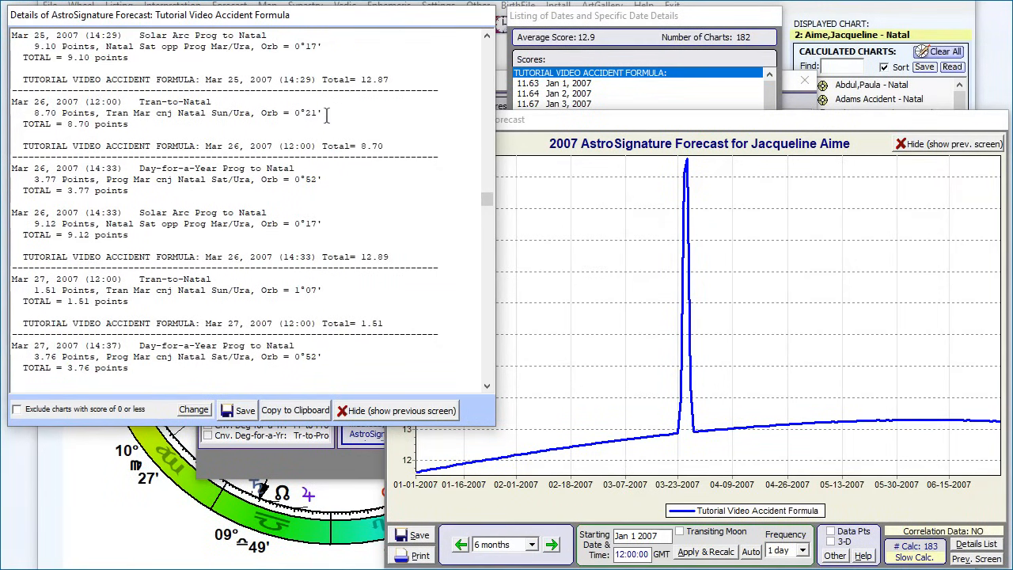
pyautogui.moveTo(324, 113); pyautogui.dragTo(265, 112)
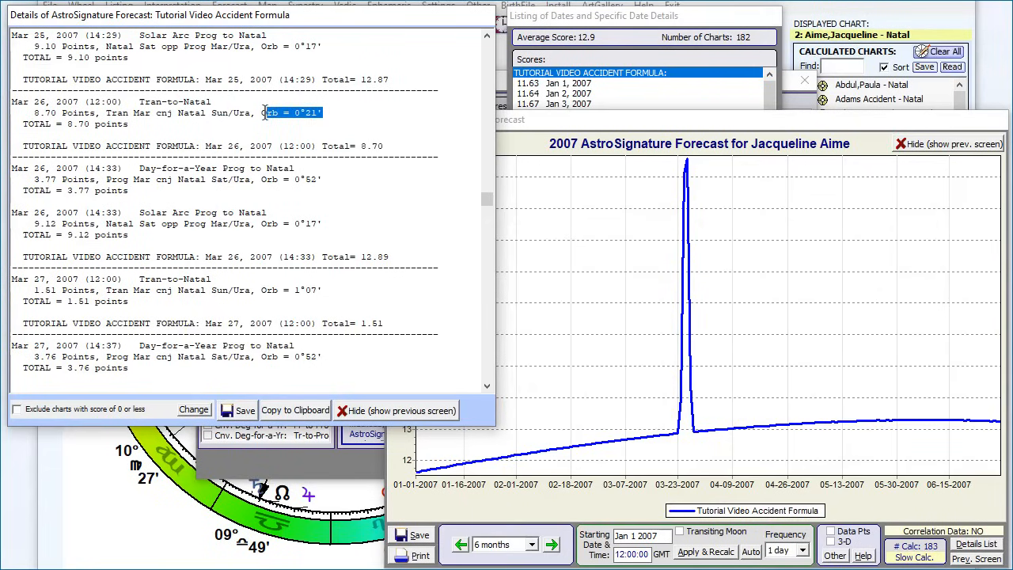
pyautogui.moveTo(265, 113); pyautogui.dragTo(267, 113)
pyautogui.click(335, 457)
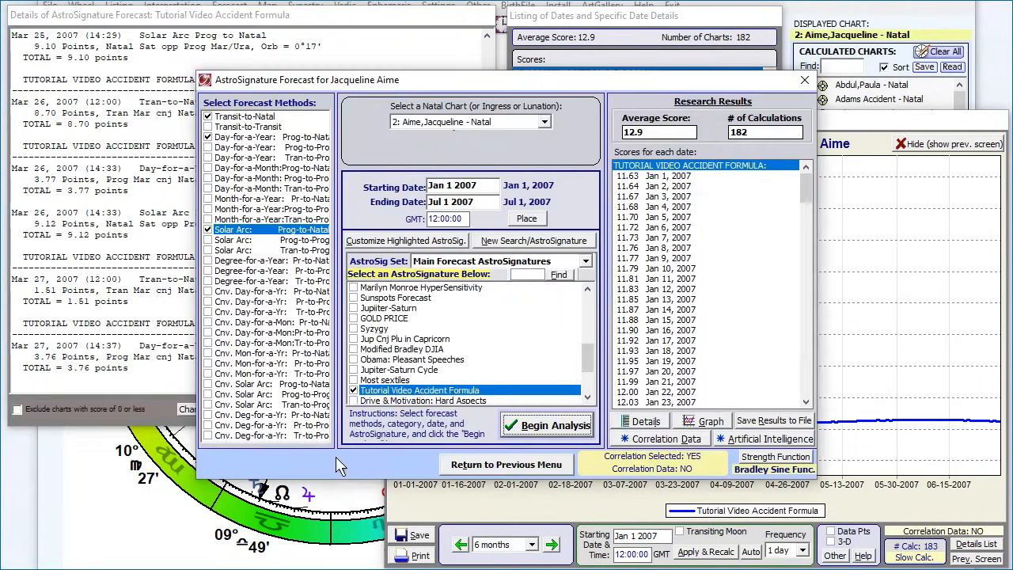
# Step: Switch the forecast's natal chart to Evangeline Adams and set the starting date to Jan 1 2004
pyautogui.click(544, 122)
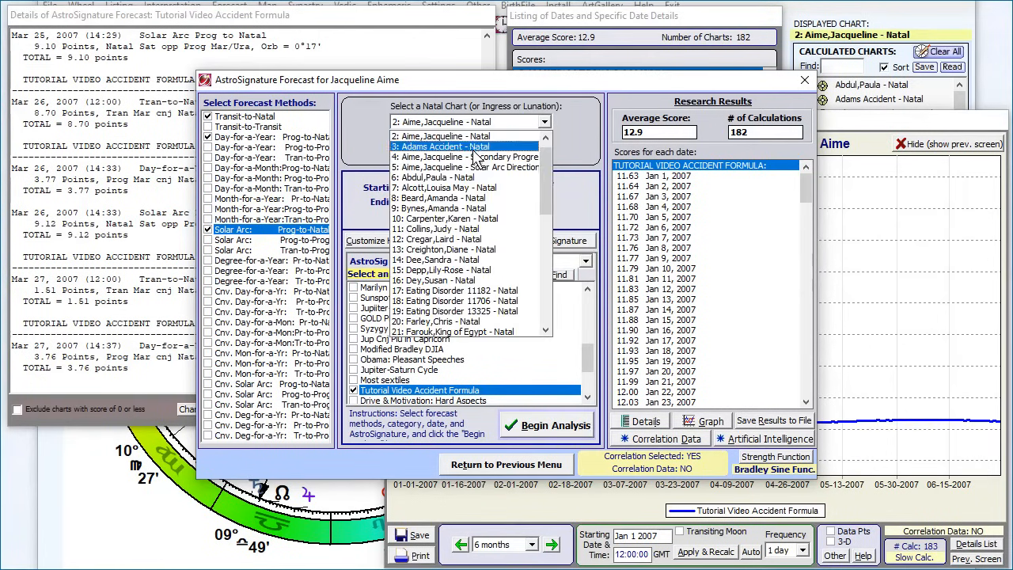
pyautogui.click(448, 137)
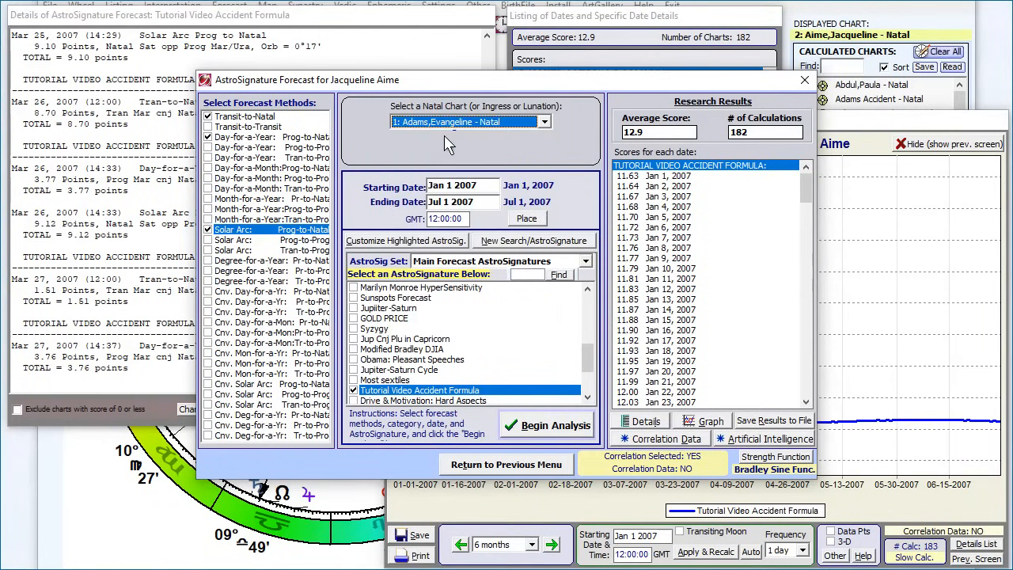
pyautogui.click(483, 188)
pyautogui.doubleClick(484, 190)
pyautogui.click(484, 190)
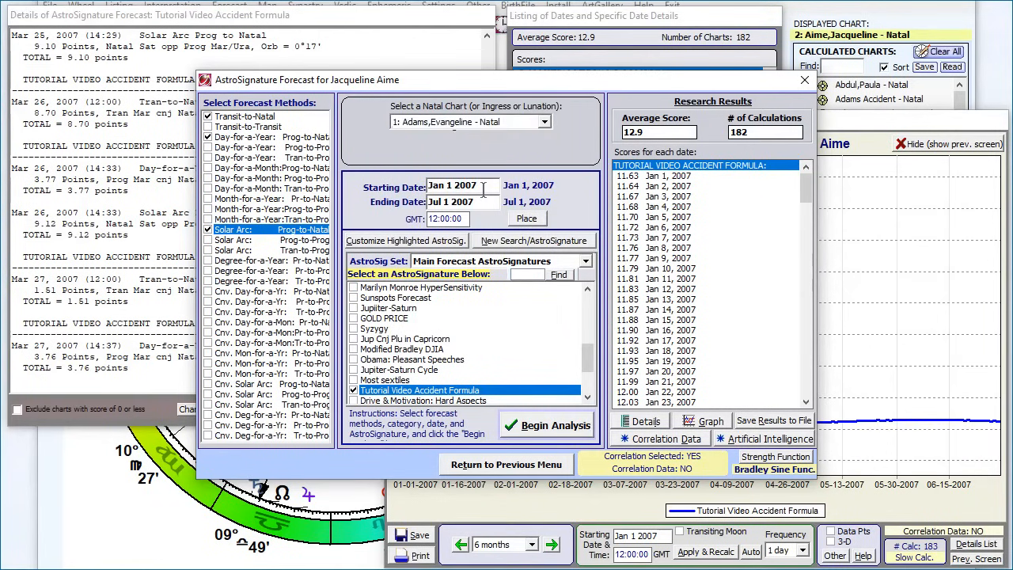
pyautogui.press('BackSpace')
pyautogui.write('4')
# Step: Set the ending date to Jul 1 2004 and run the Tutorial Video Accident Formula analysis
pyautogui.doubleClick(488, 198)
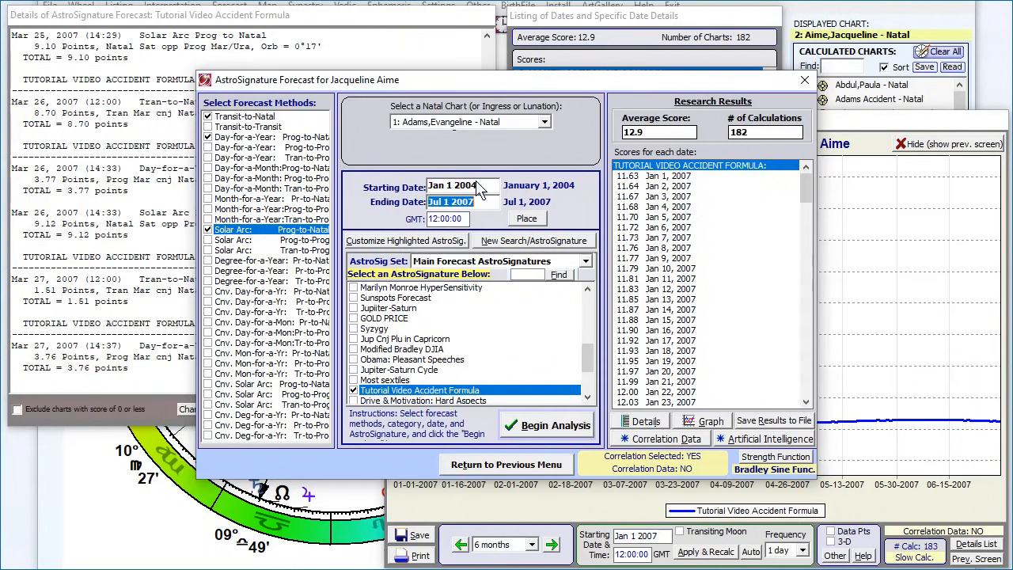
pyautogui.click(486, 201)
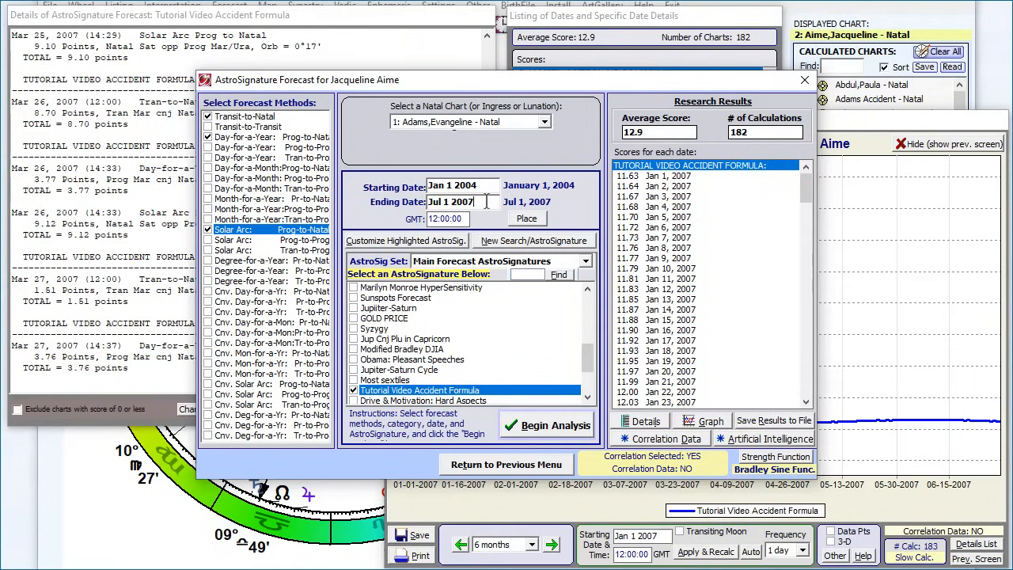
pyautogui.press('BackSpace')
pyautogui.write('4')
pyautogui.click(546, 428)
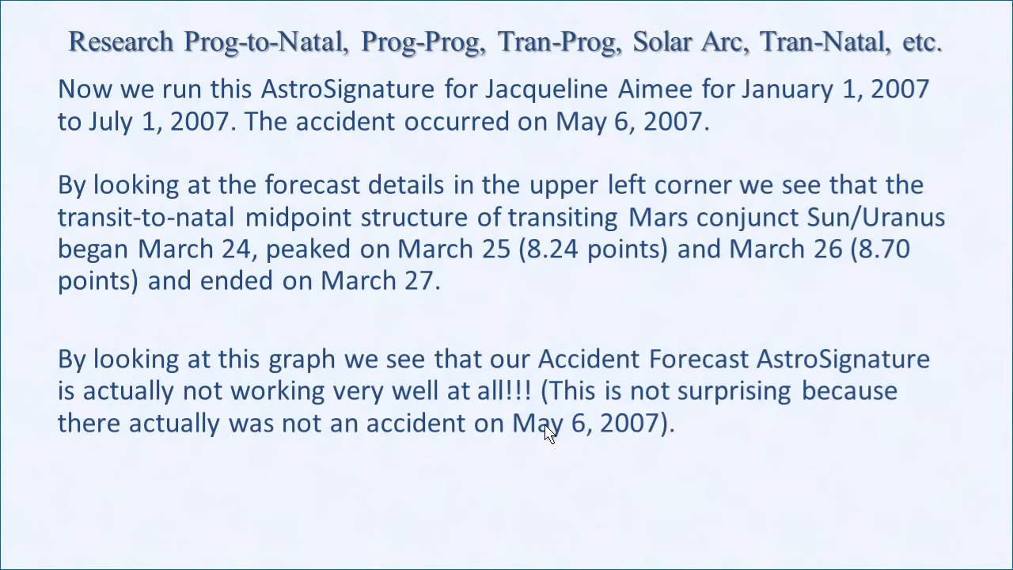
pyautogui.click(433, 363)
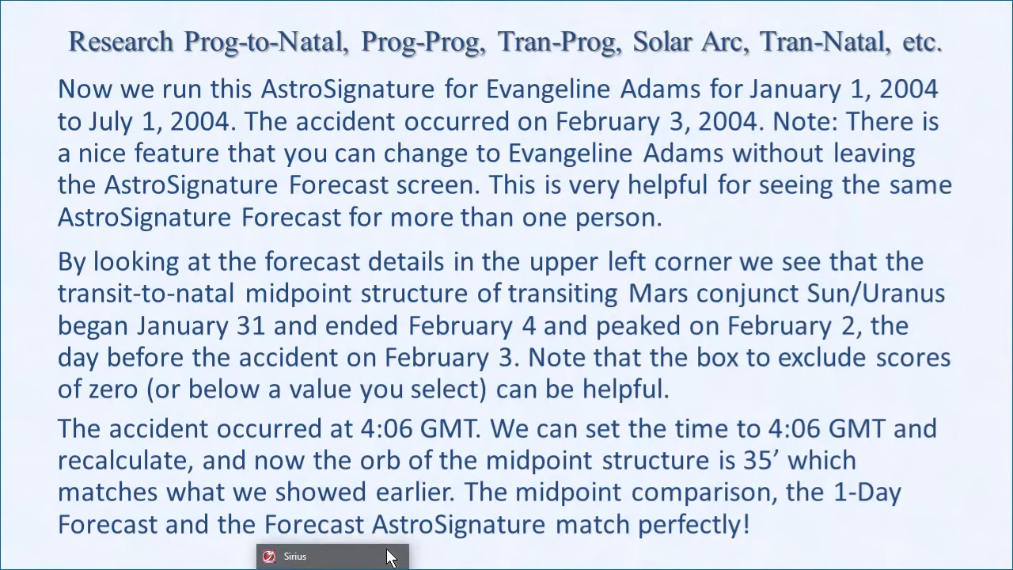
# Step: Switch back to Sirius, exclude charts with a score of 0 or less from the forecast details, and examine the Feb 2, 2004 orb
pyautogui.click(387, 549)
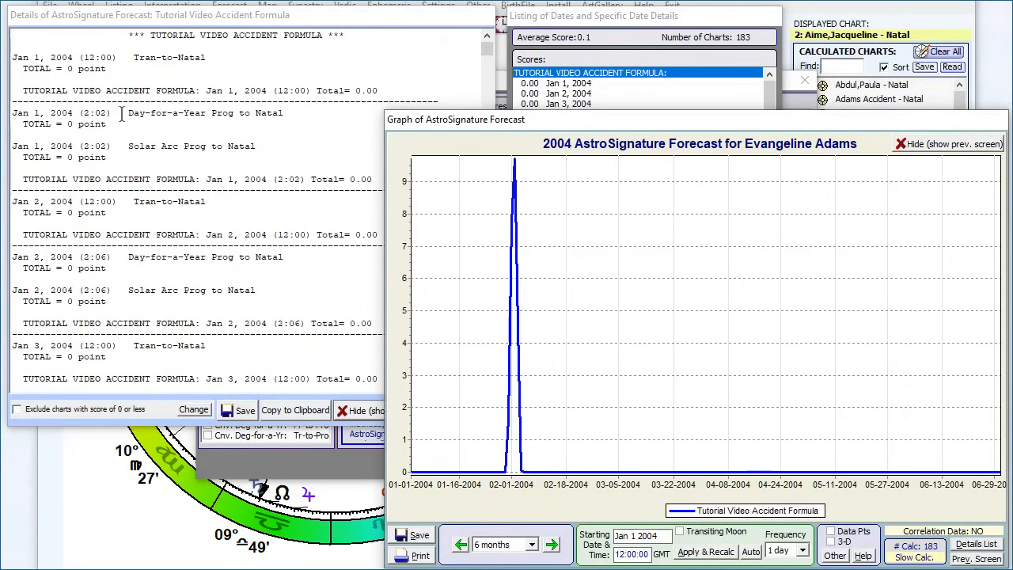
pyautogui.click(188, 24)
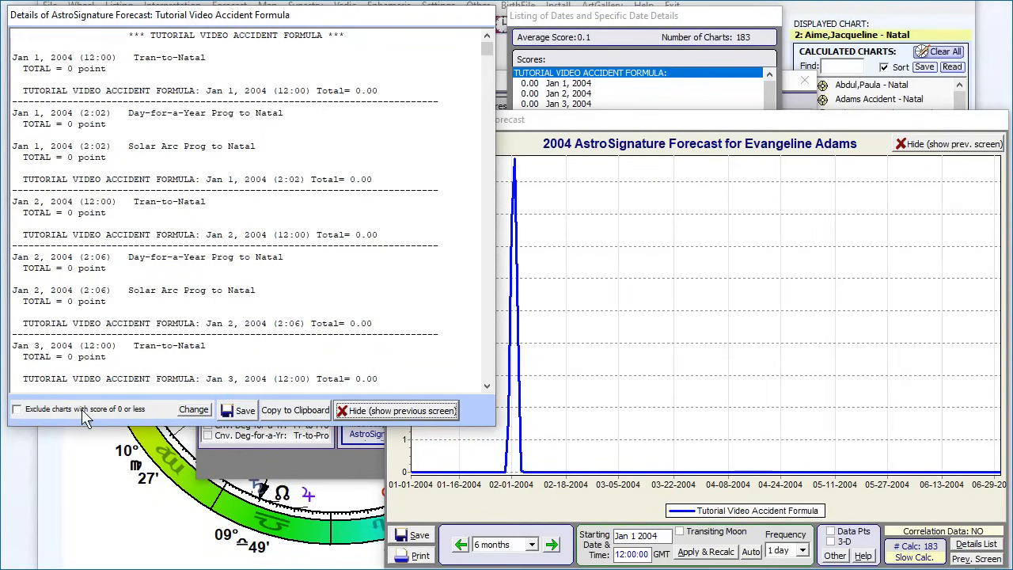
pyautogui.click(17, 410)
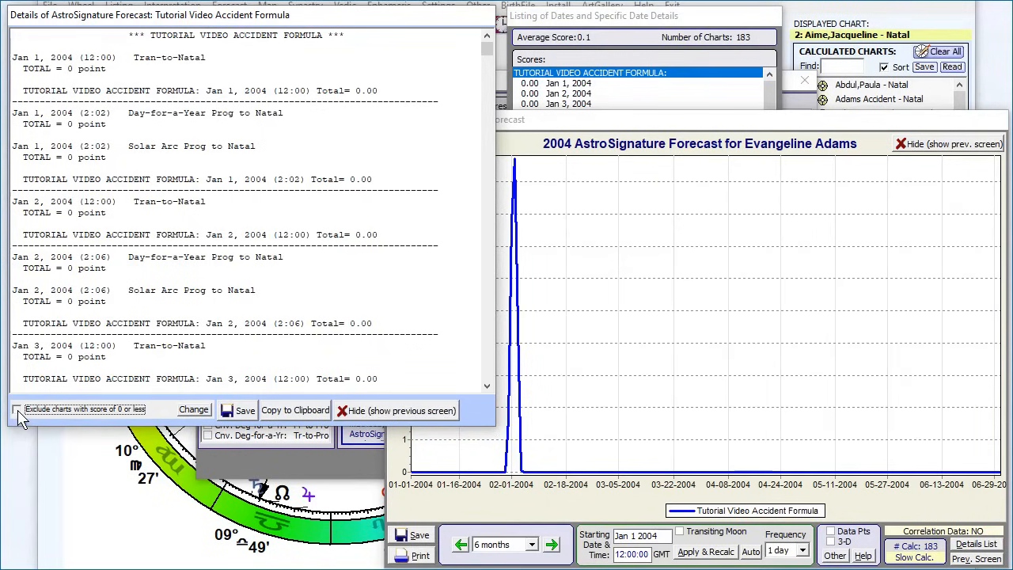
pyautogui.click(18, 410)
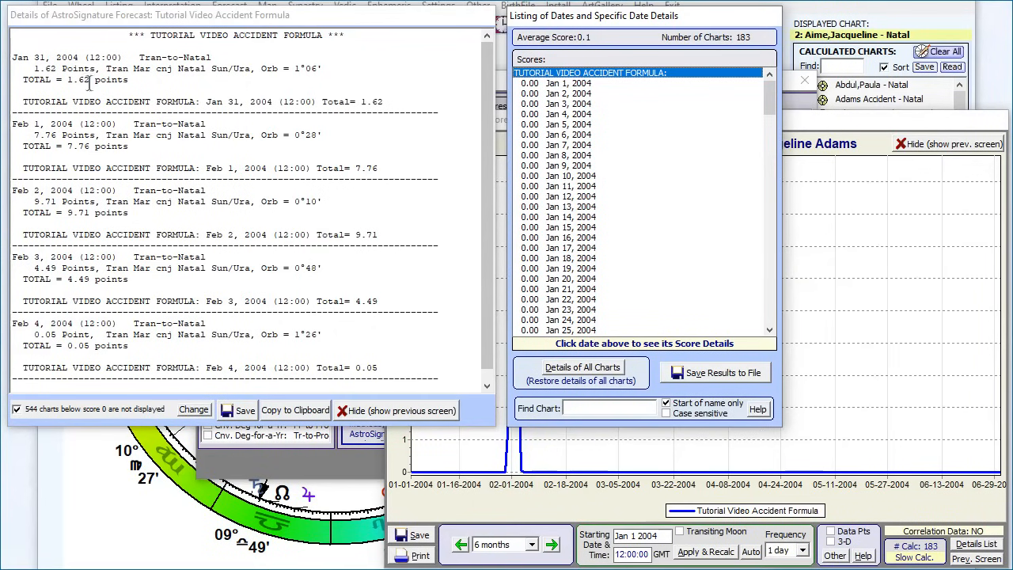
pyautogui.click(489, 103)
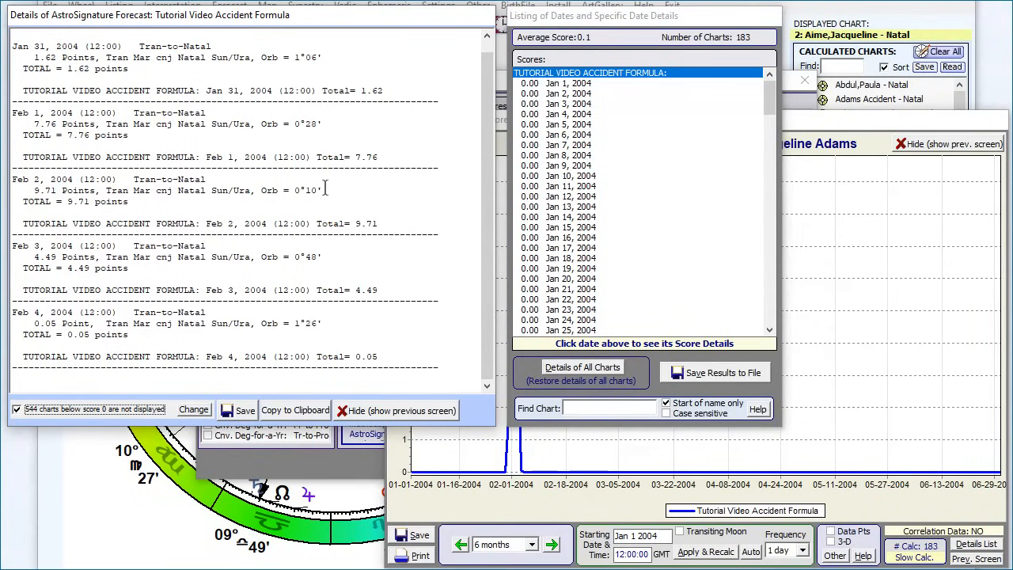
pyautogui.moveTo(323, 190); pyautogui.dragTo(264, 189)
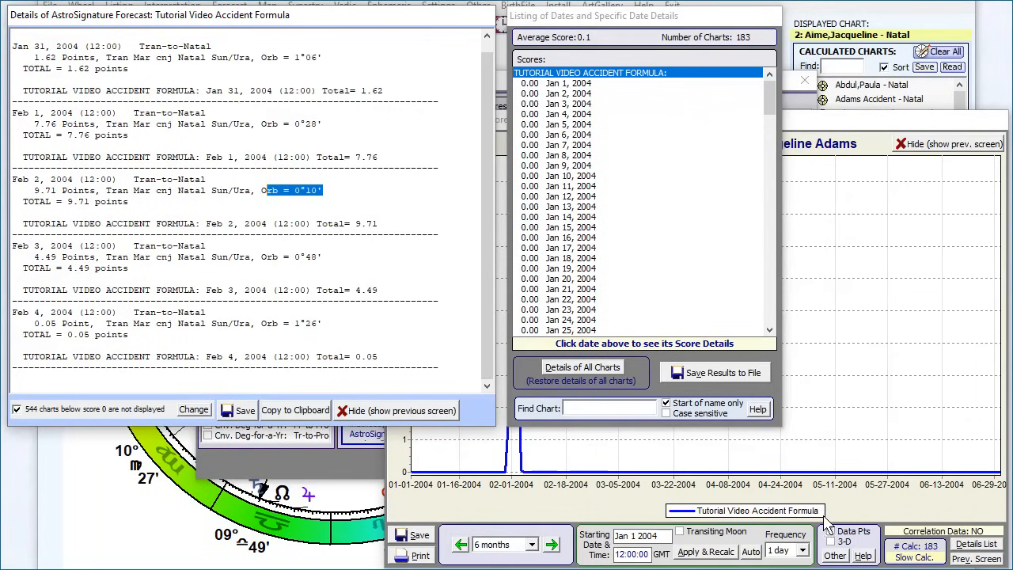
# Step: Recalculate the forecast for 04:06:00 GMT and exclude charts with a score of 0 or less from the new details
pyautogui.click(849, 507)
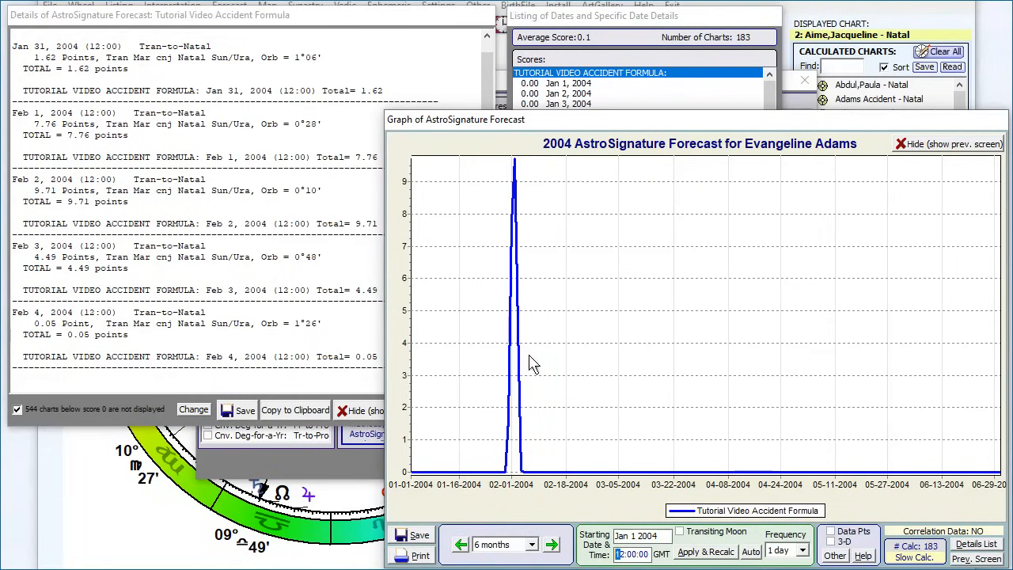
pyautogui.write('4:06')
pyautogui.click(713, 551)
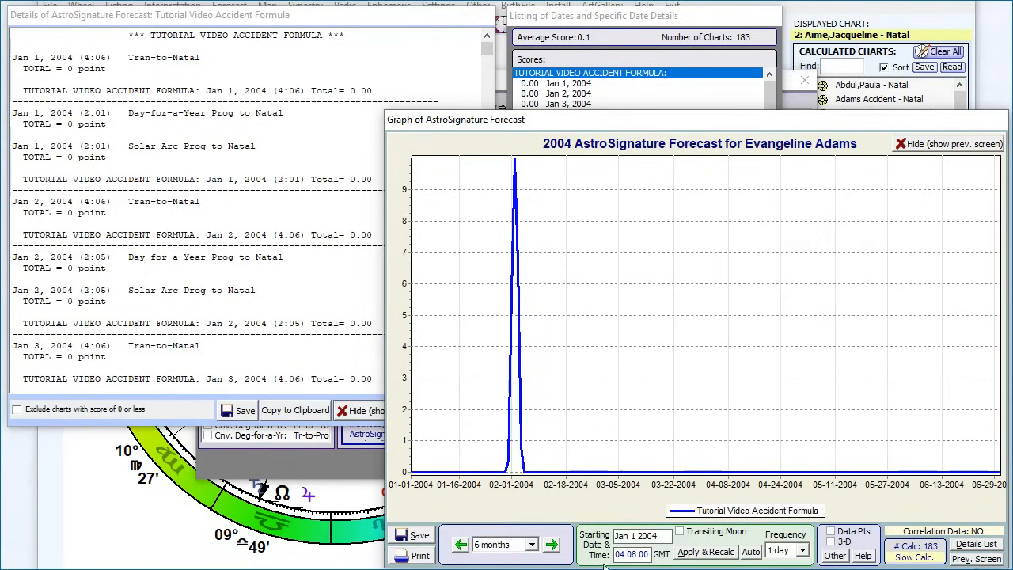
pyautogui.doubleClick(638, 554)
pyautogui.click(108, 284)
pyautogui.click(17, 410)
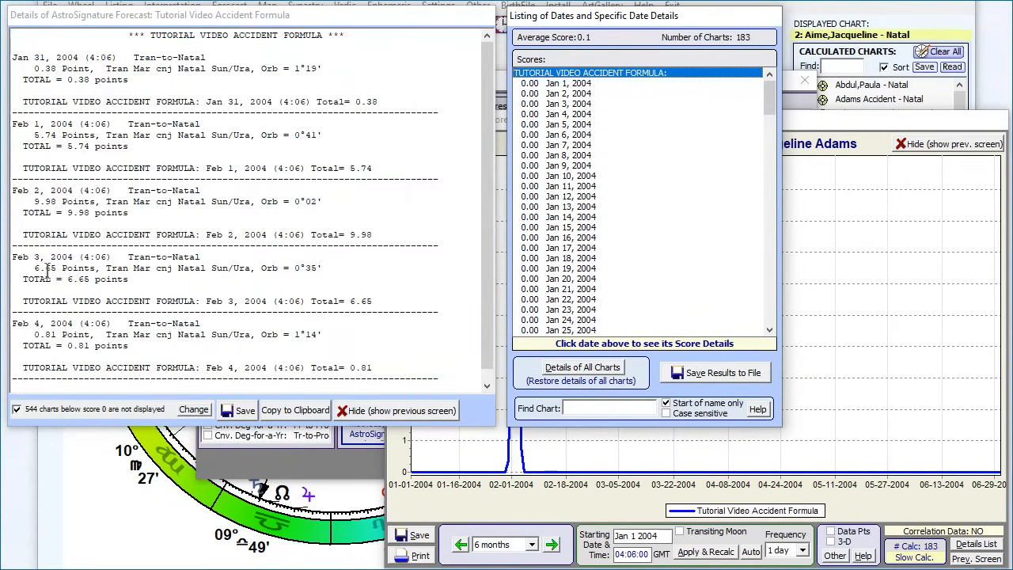
# Step: Add the Feb 3, 2004 Tran-to-Natal entry with its total to the Notepad notes below a dashed separator and highlight its orb
pyautogui.moveTo(381, 298); pyautogui.dragTo(12, 256)
pyautogui.hotkey('ctrl', 'c')
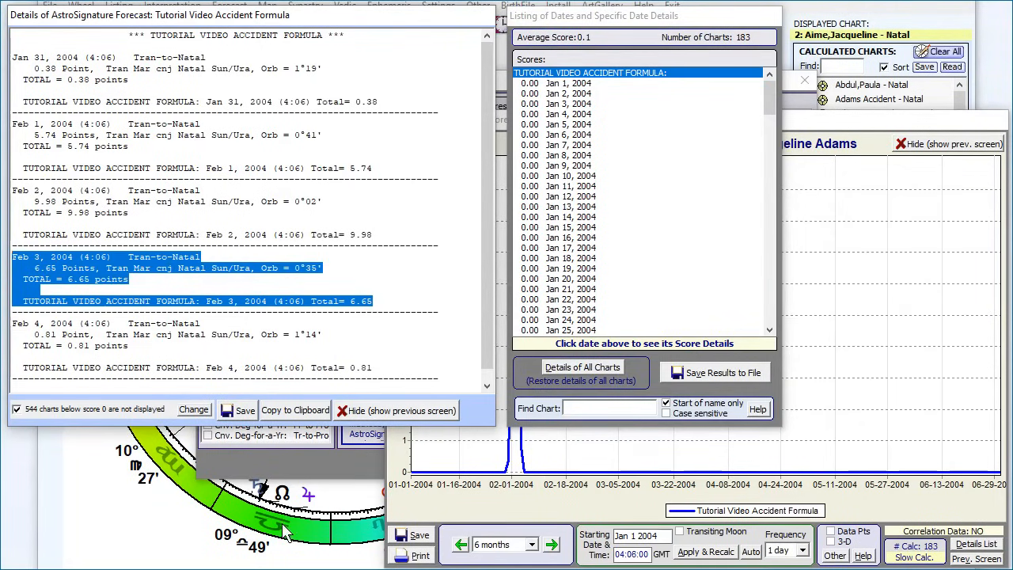
pyautogui.hotkey('alt', 'Tab')
pyautogui.click(901, 420)
pyautogui.write('---------------')
pyautogui.hotkey('ctrl', 'v')
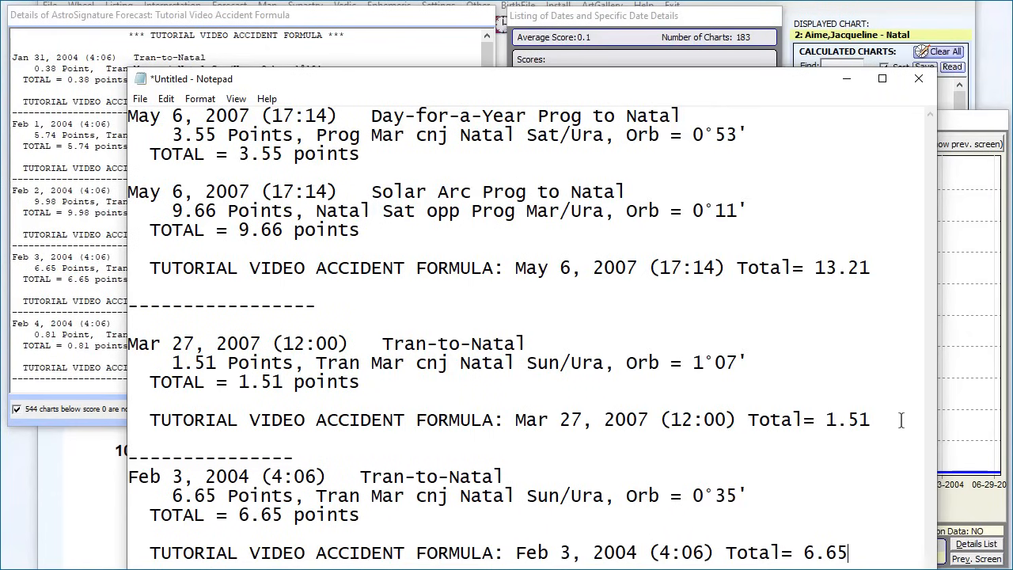
pyautogui.moveTo(748, 496); pyautogui.dragTo(705, 494)
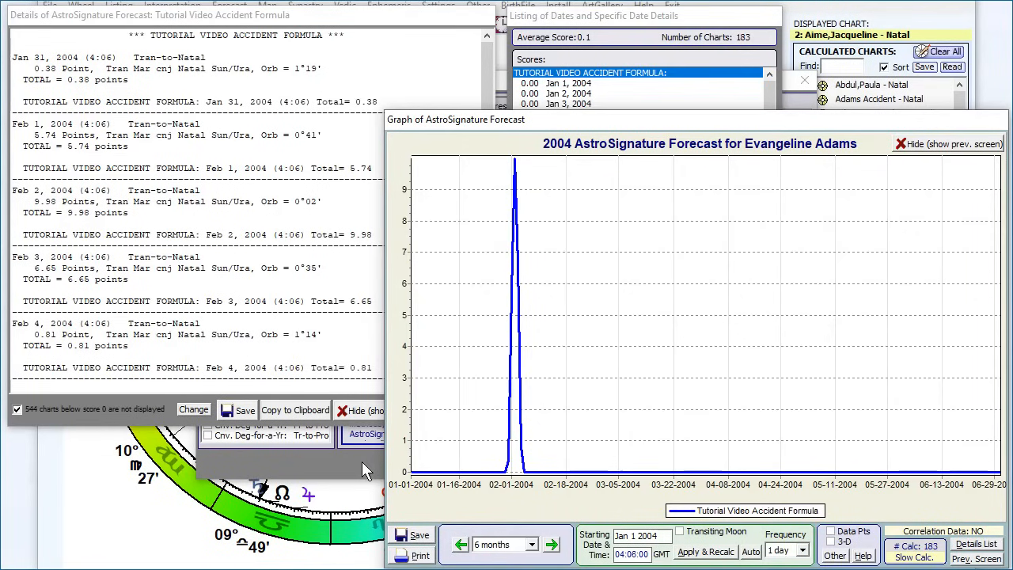
pyautogui.click(374, 556)
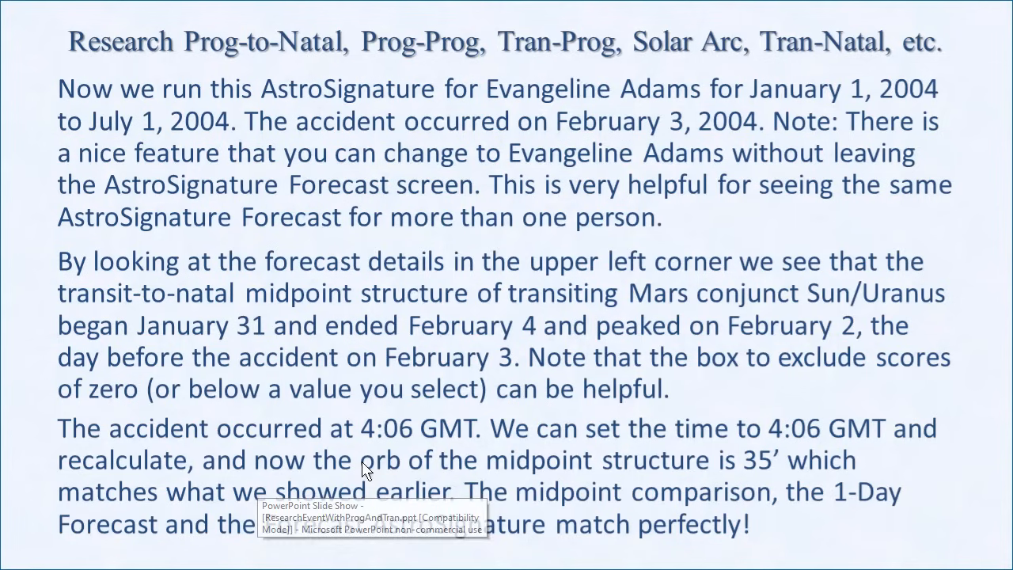
pyautogui.click(400, 220)
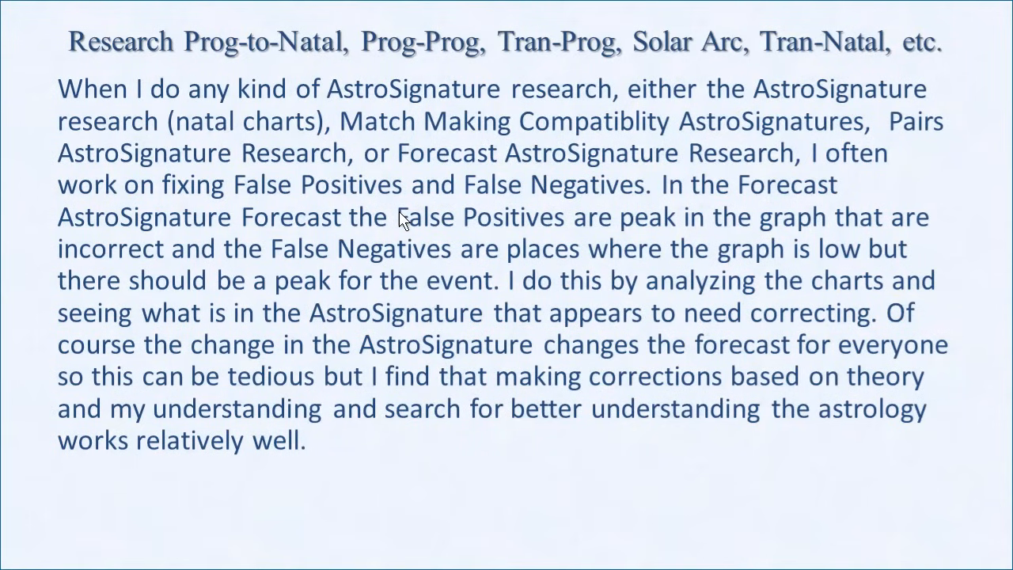
pyautogui.click(400, 220)
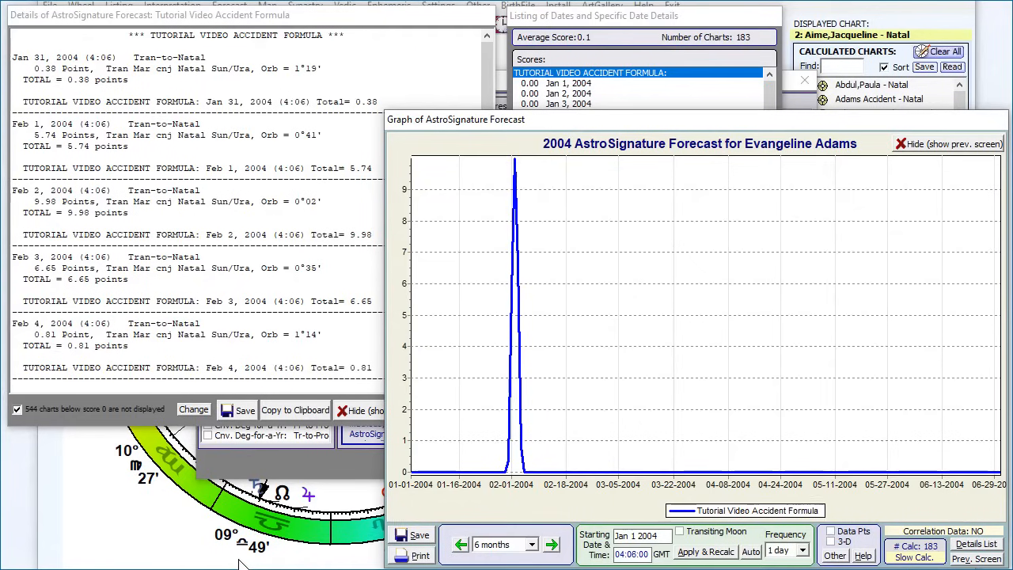
# Step: Leave the AstroSignature Forecast for the main chart screen and open the data entry screen for adding a natal chart
pyautogui.click(332, 452)
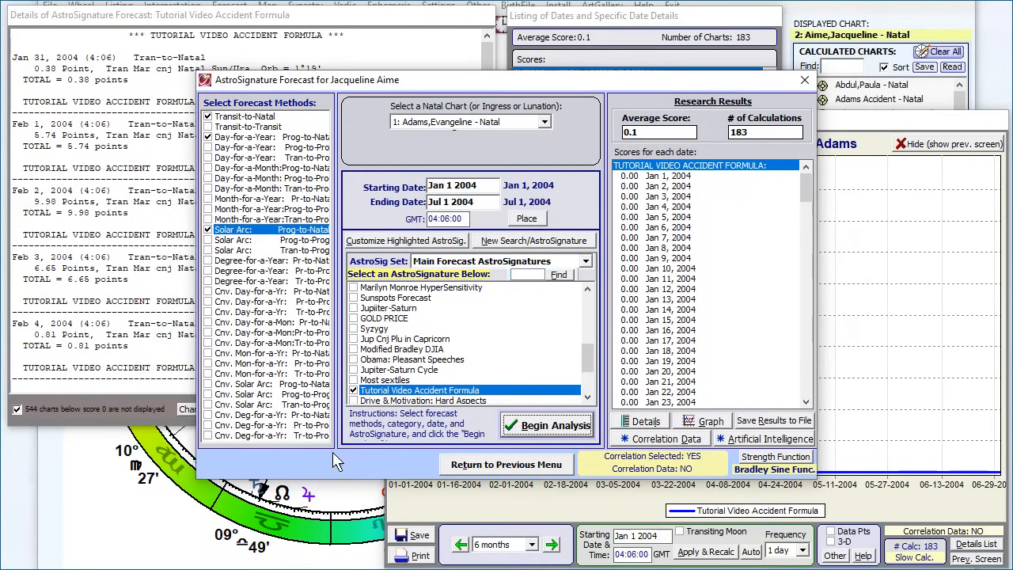
pyautogui.click(494, 466)
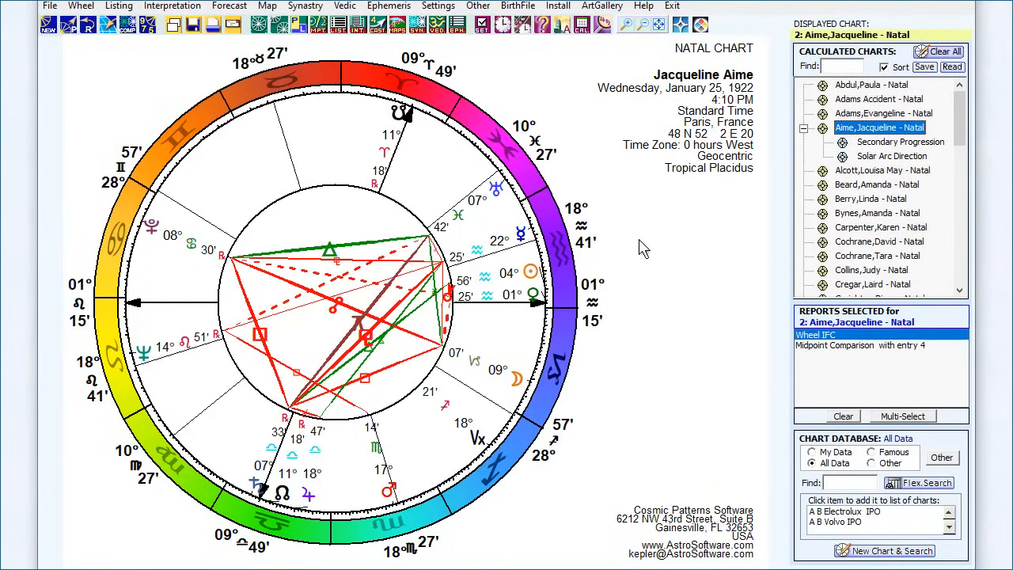
pyautogui.click(52, 31)
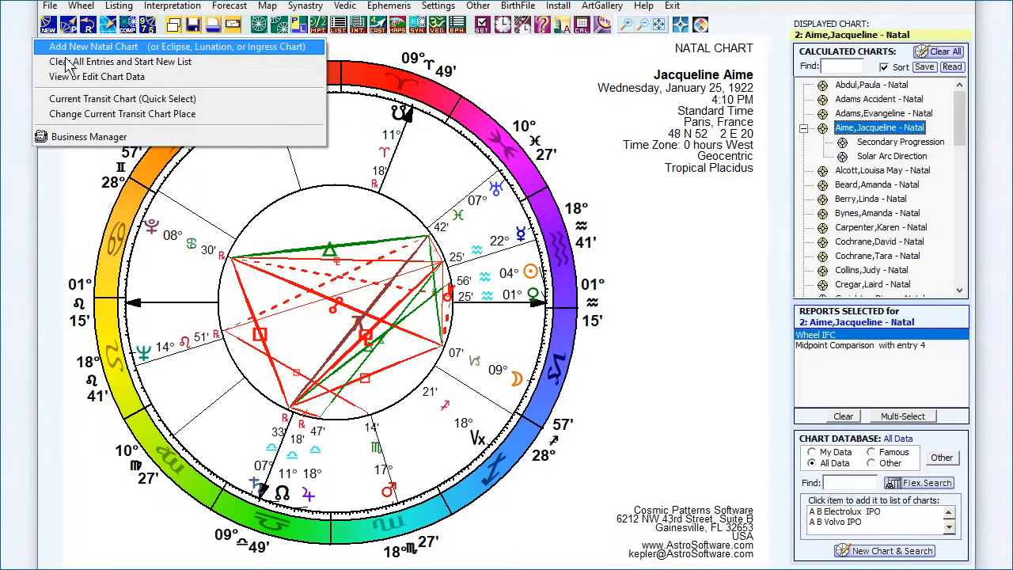
pyautogui.click(75, 46)
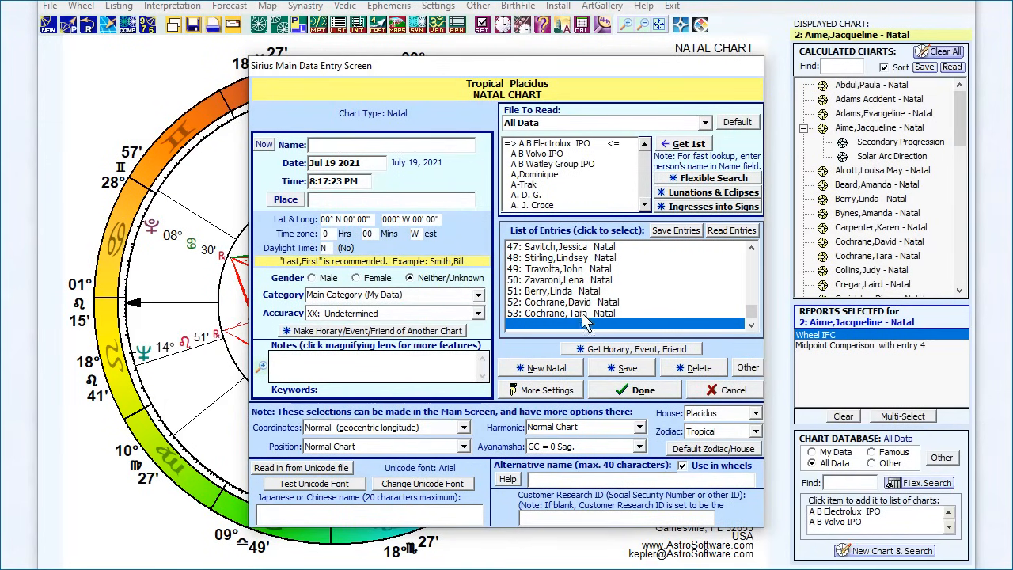
# Step: Load the Evangeline Adams entry from the list of entries and set its category to Main Category (My Data)
pyautogui.scroll(2, 626, 273)
pyautogui.scroll(6, 625, 274)
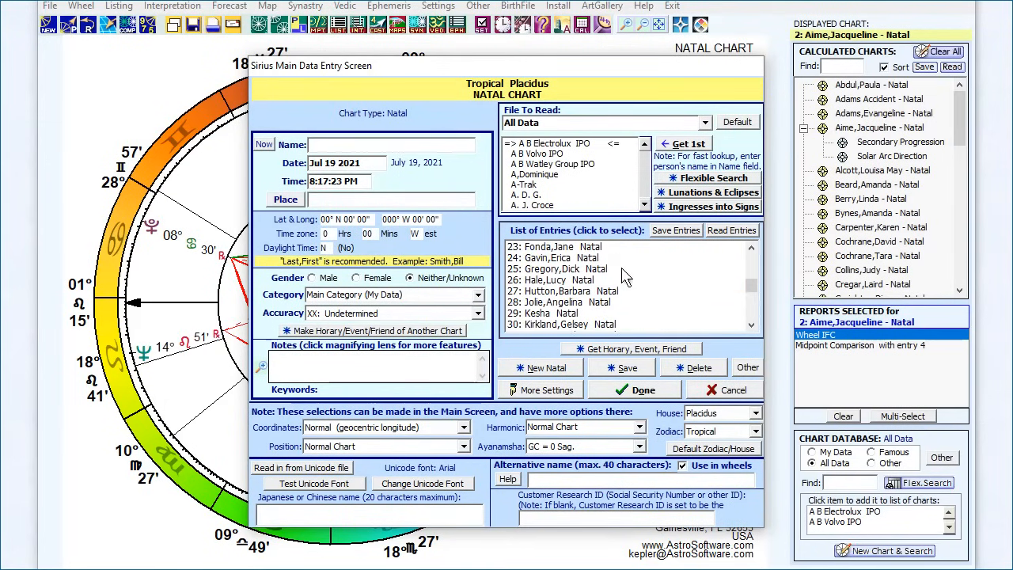
pyautogui.scroll(4, 546, 289)
pyautogui.scroll(4, 544, 285)
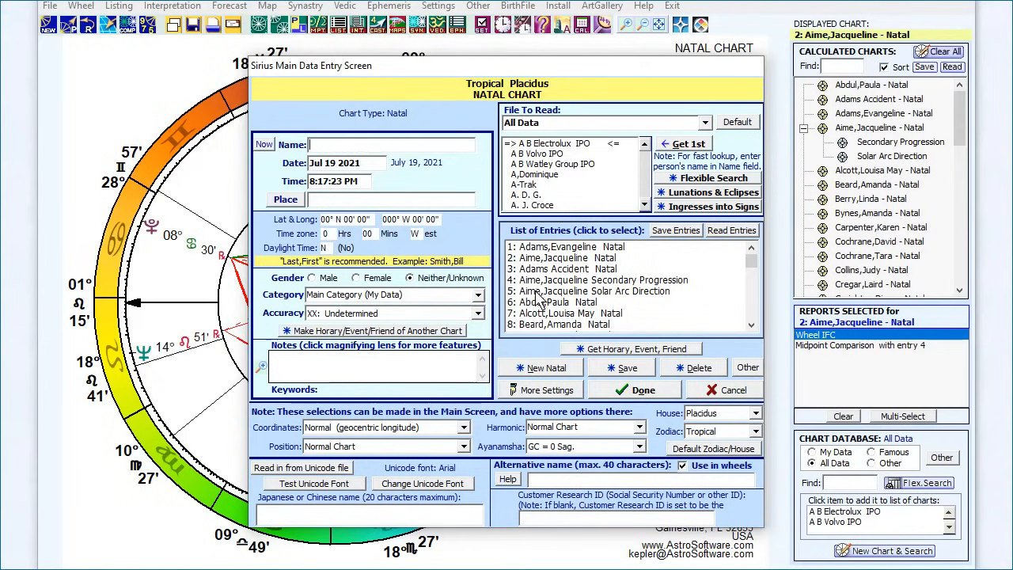
pyautogui.click(548, 248)
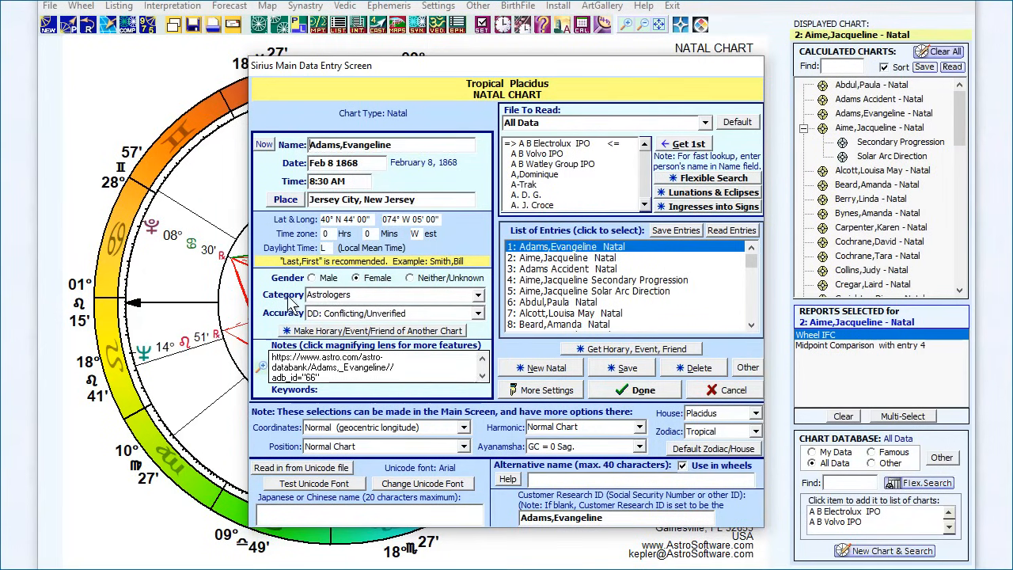
pyautogui.click(478, 295)
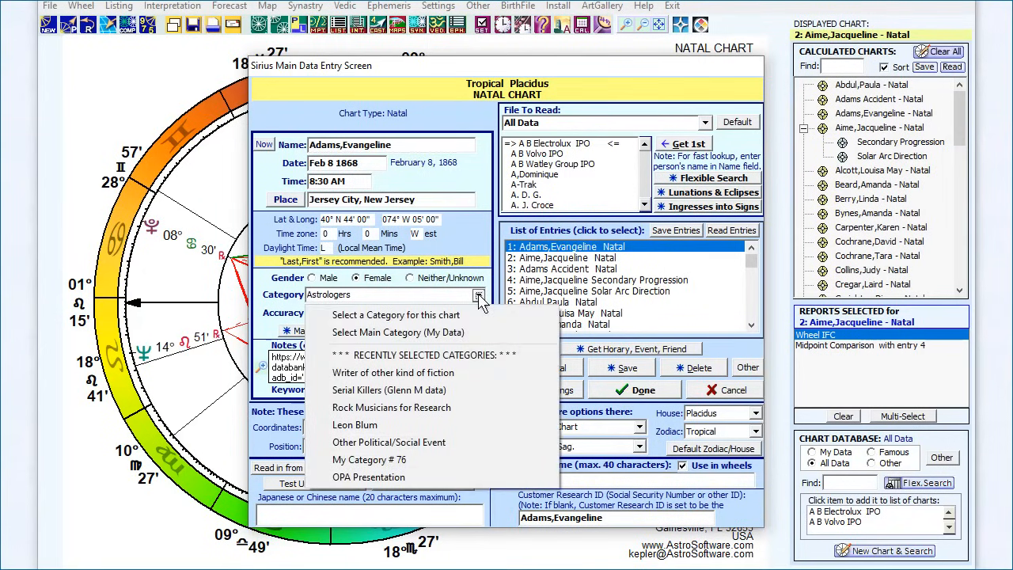
pyautogui.click(366, 339)
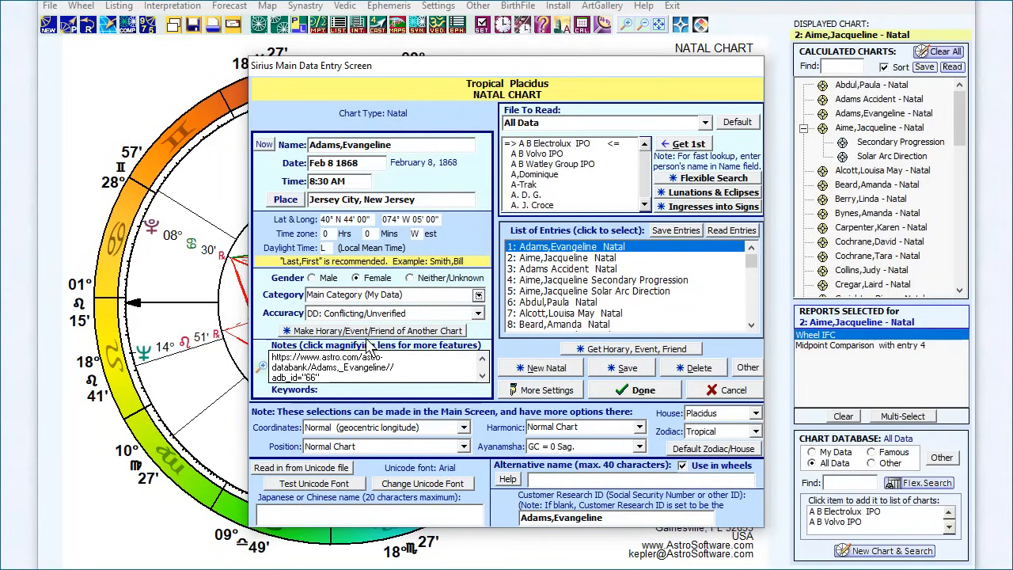
# Step: Open the My Data categories for the loaded chart and enable showing the number of charts per category
pyautogui.click(478, 295)
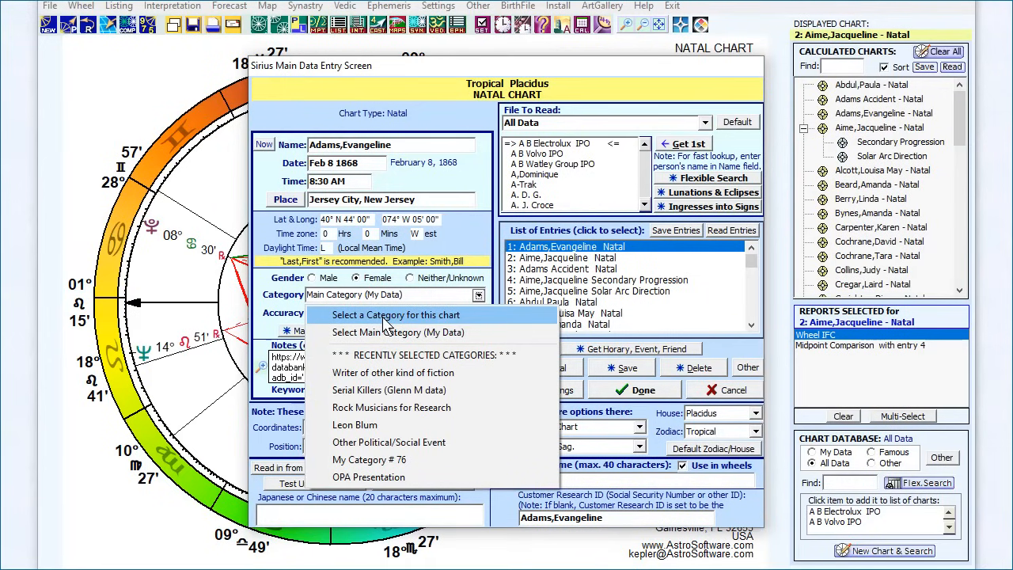
pyautogui.click(385, 318)
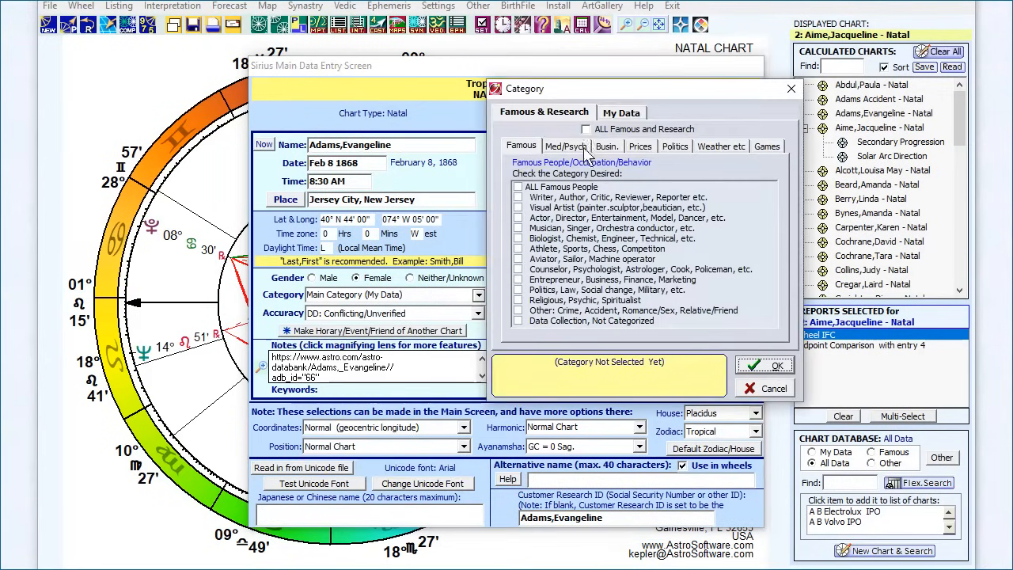
pyautogui.click(627, 115)
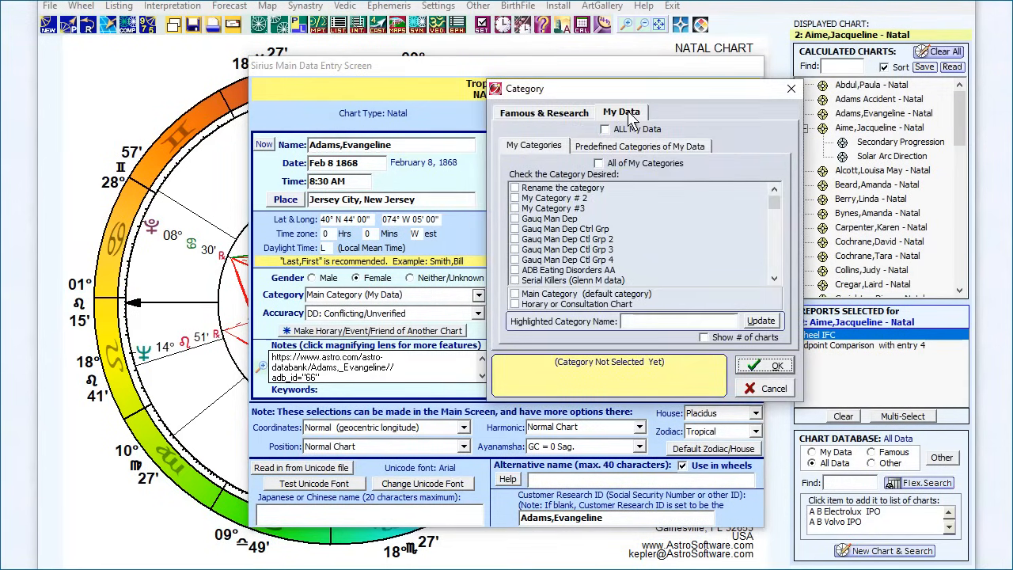
pyautogui.click(703, 338)
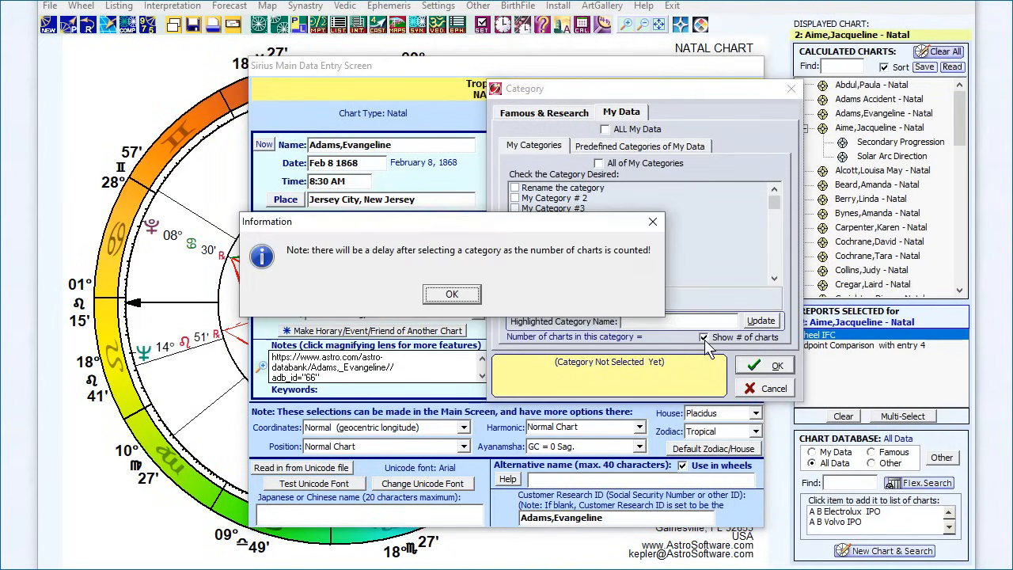
pyautogui.click(466, 296)
# Step: Rename My Category # 23 as My Accident Data, leaving the loaded chart's category selection cancelled
pyautogui.scroll(-3, 566, 269)
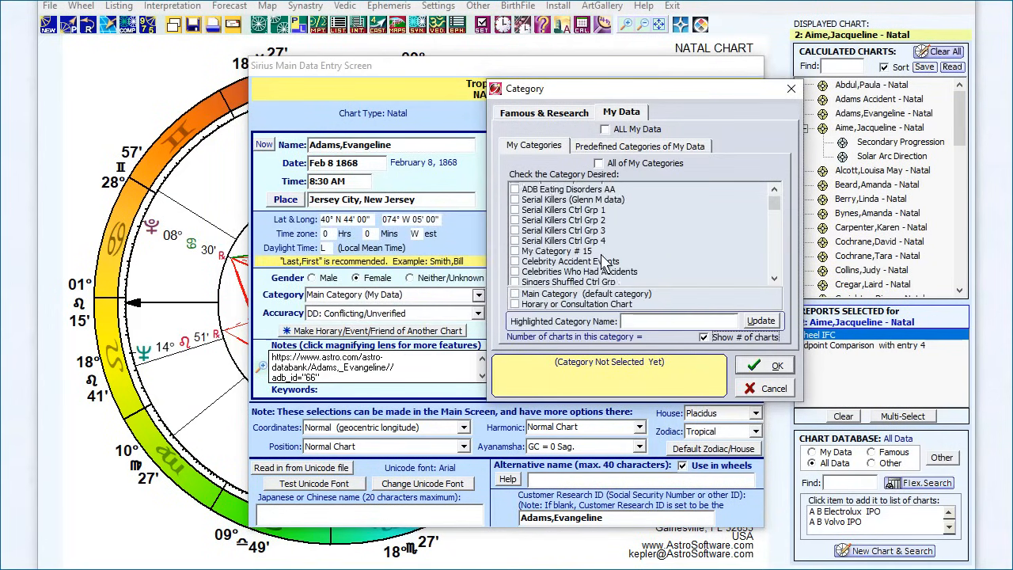
pyautogui.scroll(-3, 555, 240)
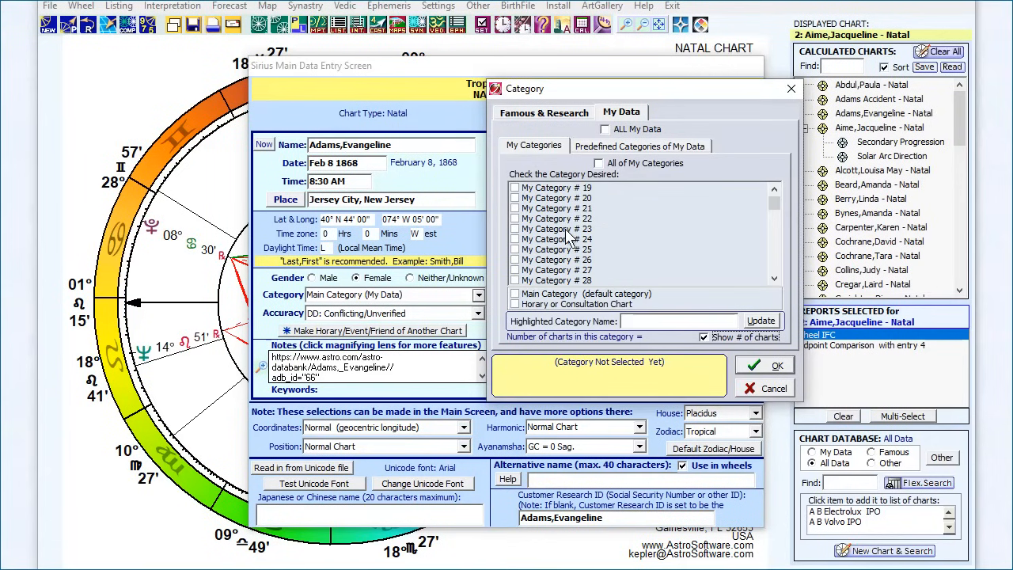
pyautogui.click(563, 229)
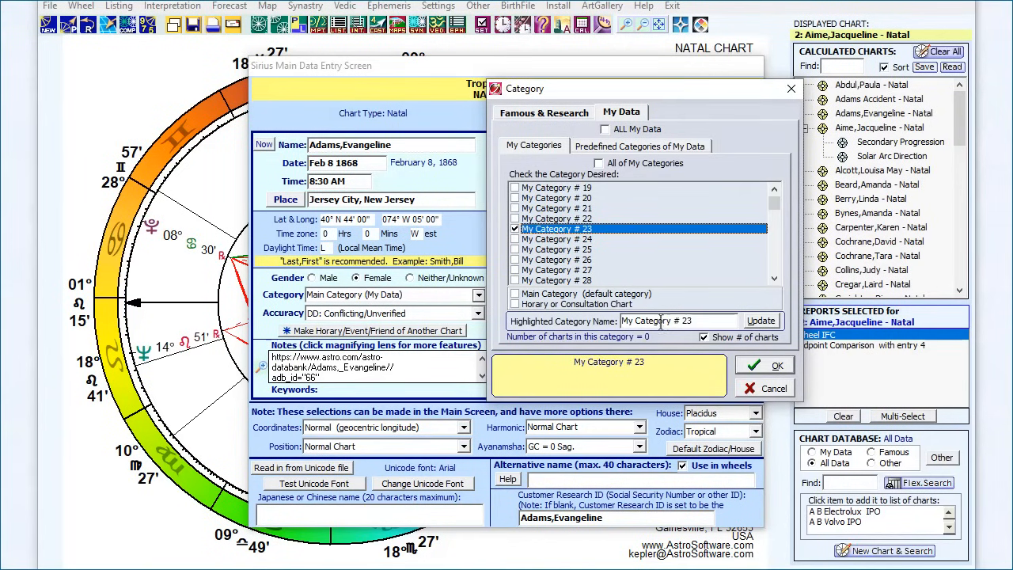
pyautogui.moveTo(694, 320); pyautogui.dragTo(621, 321)
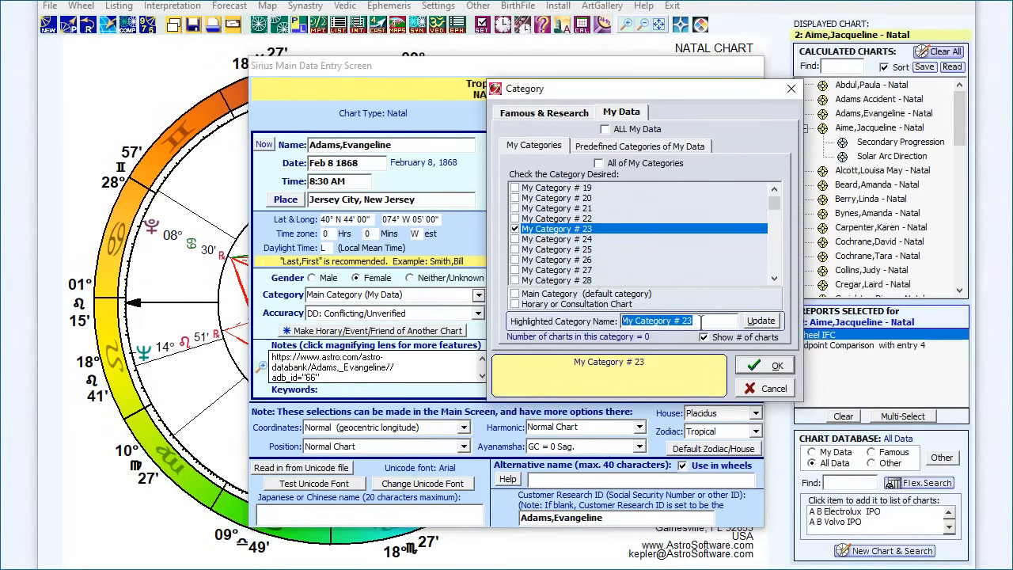
pyautogui.write('My Accident Data')
pyautogui.click(764, 322)
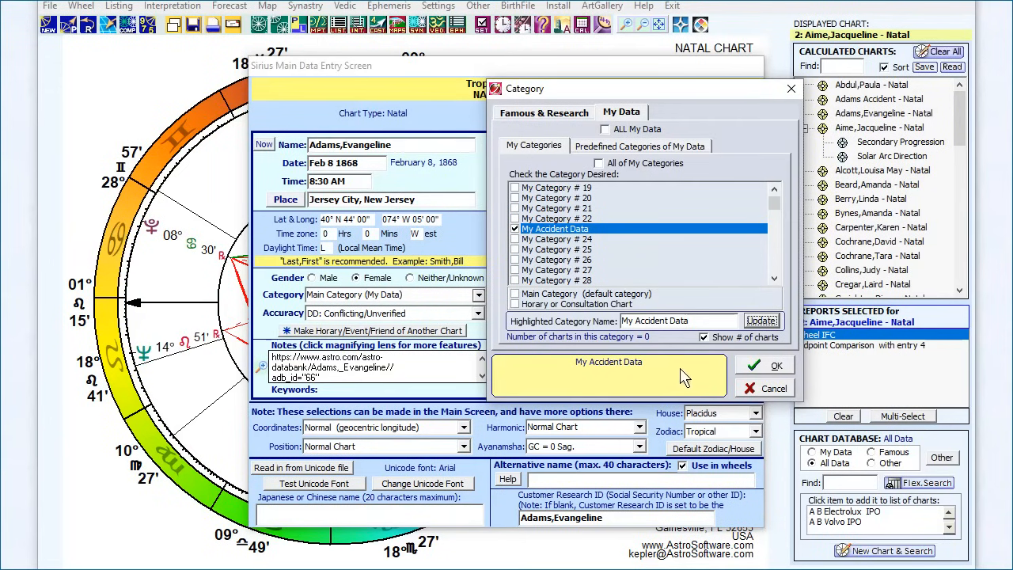
pyautogui.click(760, 389)
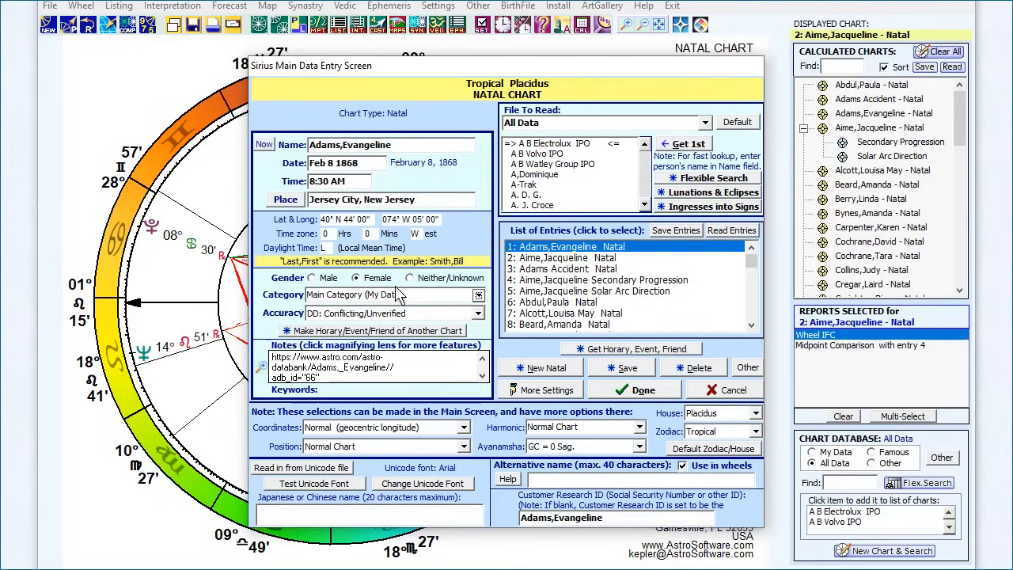
# Step: Finish the data entry and open the database research tool for creating a control group in a My Category
pyautogui.click(638, 399)
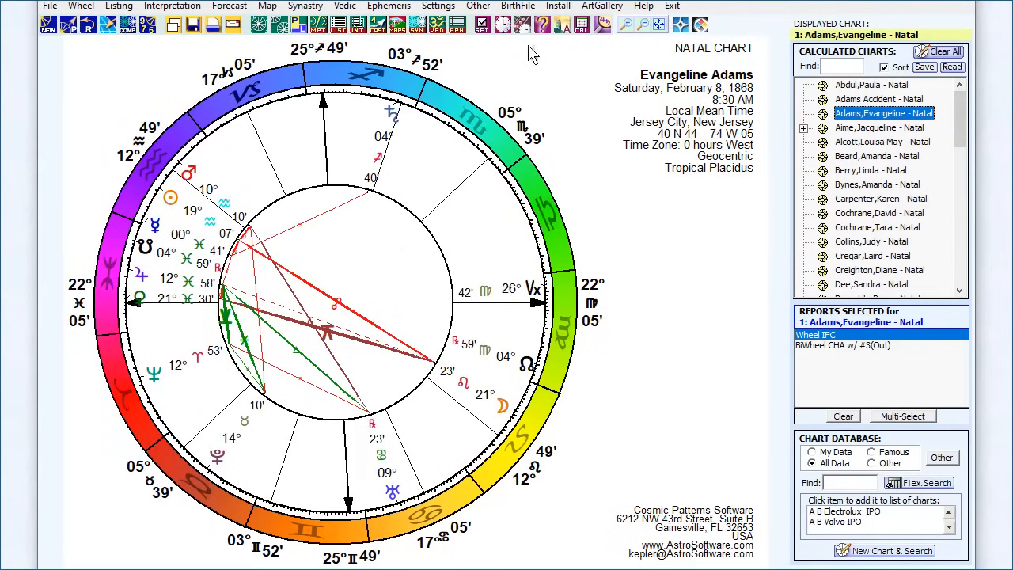
pyautogui.click(604, 26)
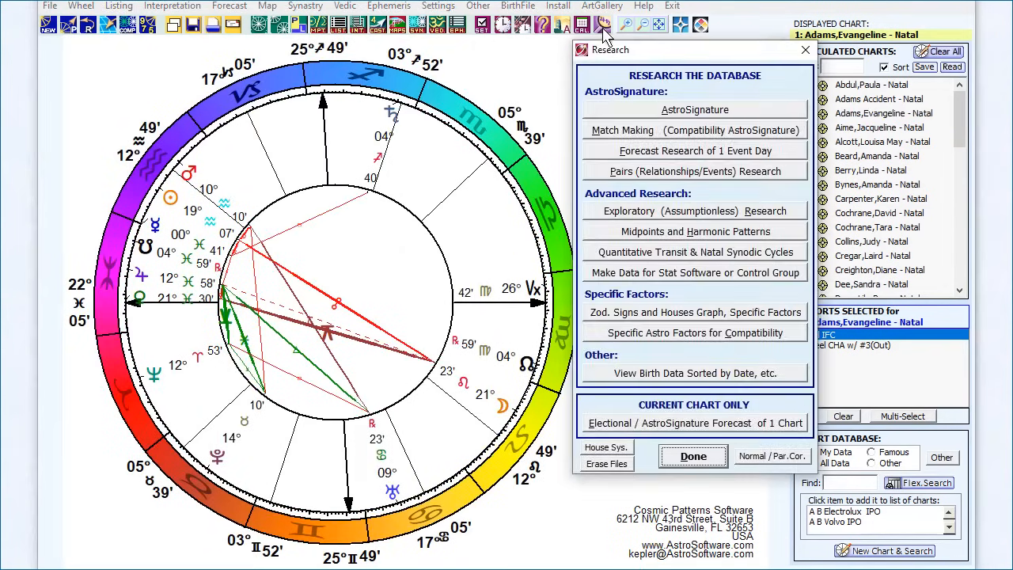
pyautogui.click(617, 275)
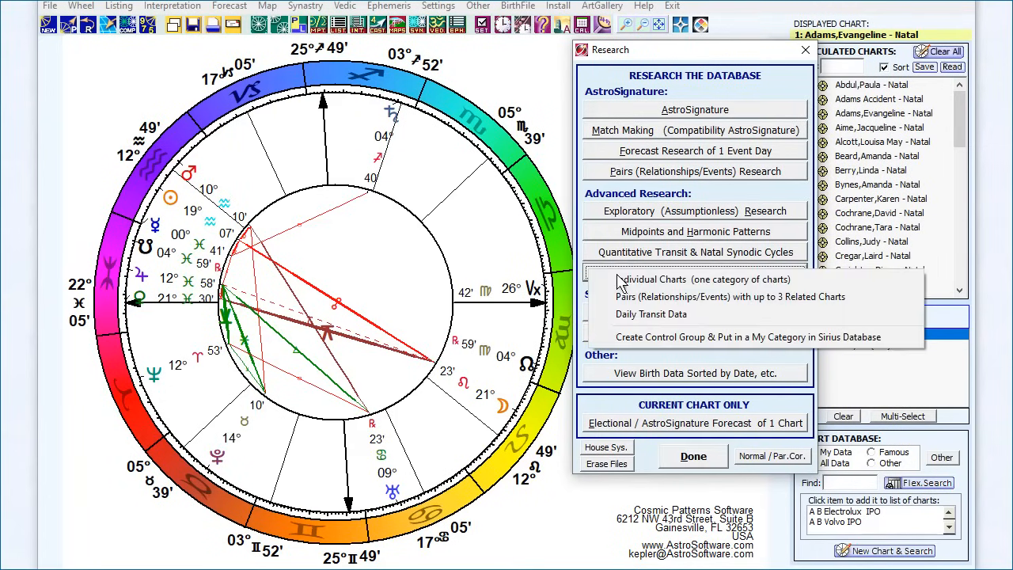
pyautogui.click(582, 251)
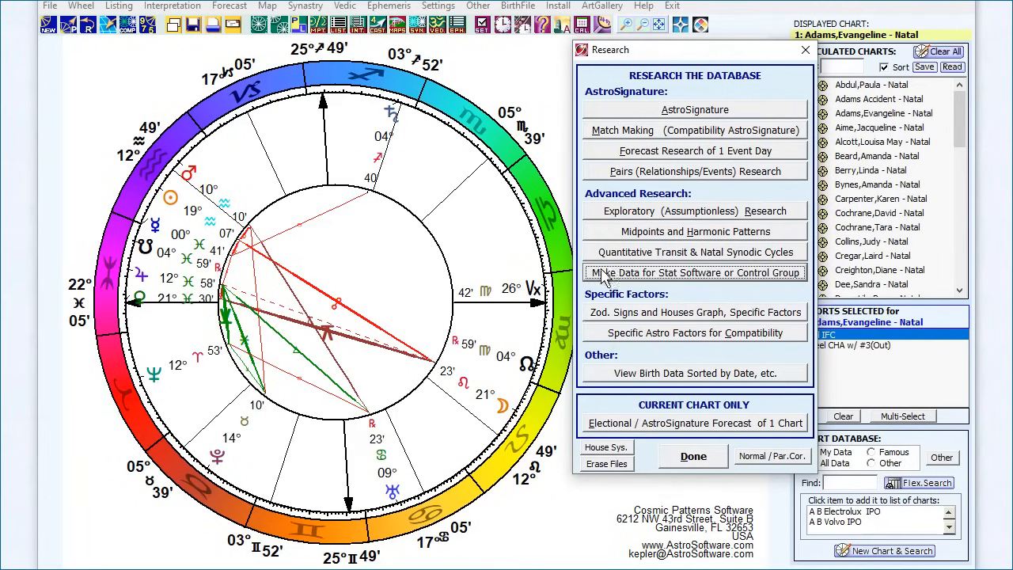
pyautogui.click(753, 275)
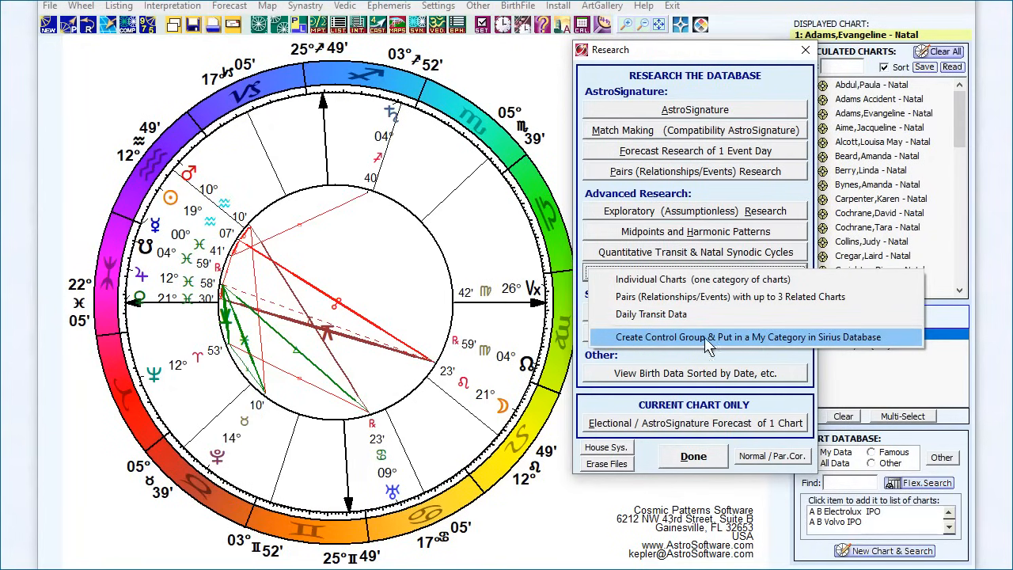
pyautogui.click(753, 343)
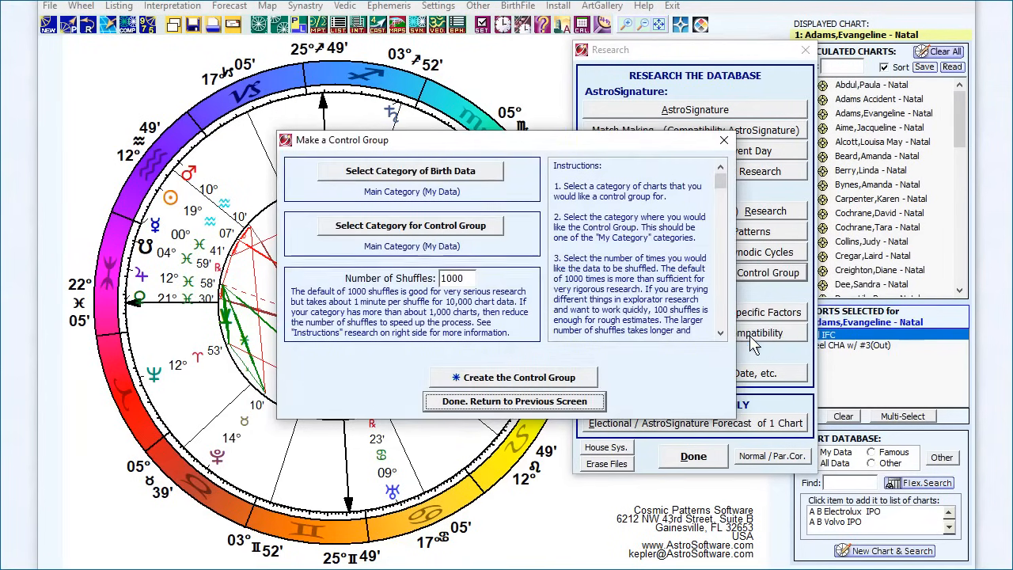
# Step: Select My Accident Data as the category of birth data for the control group
pyautogui.click(408, 176)
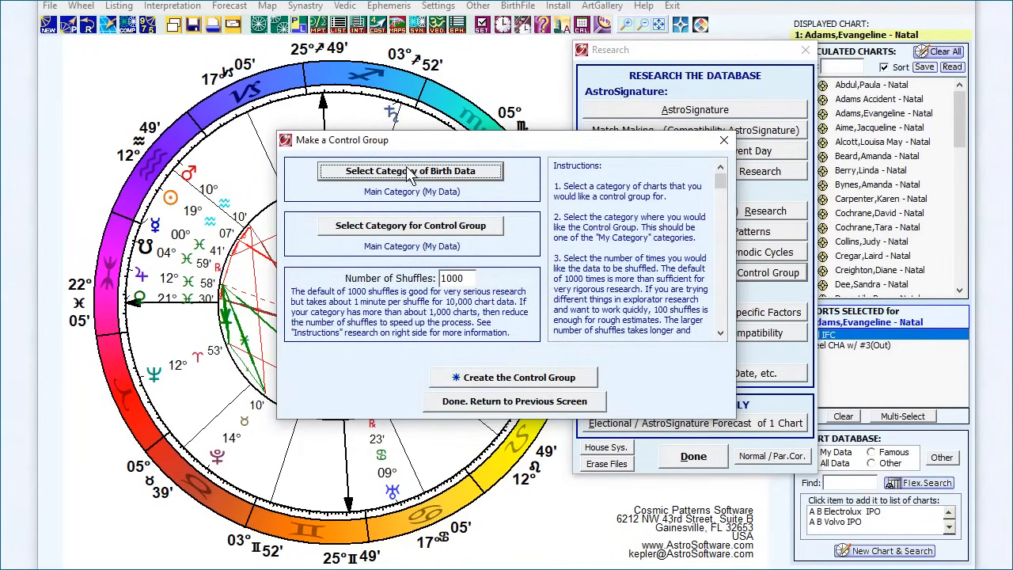
pyautogui.scroll(-3, 505, 241)
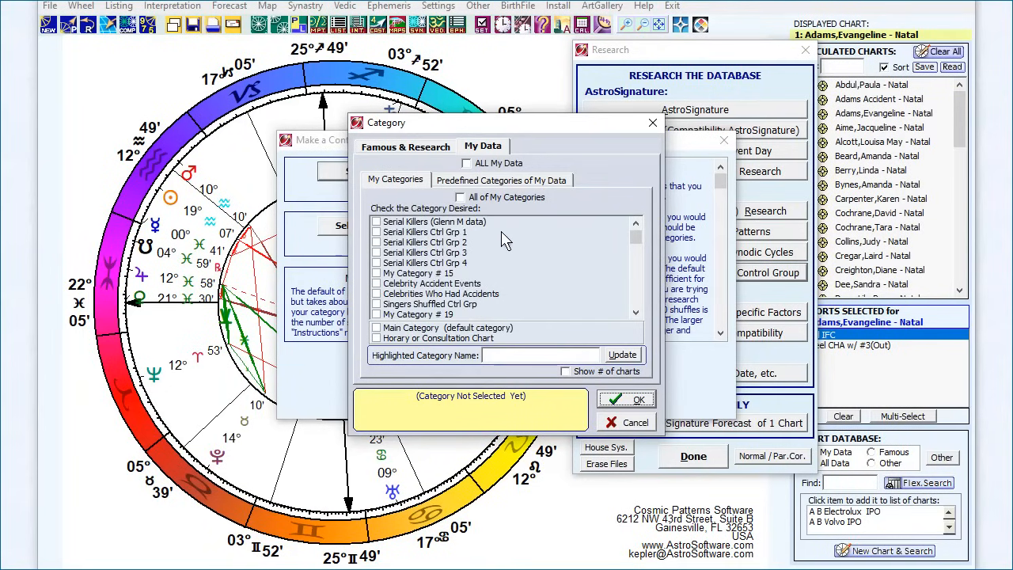
pyautogui.scroll(-2, 505, 242)
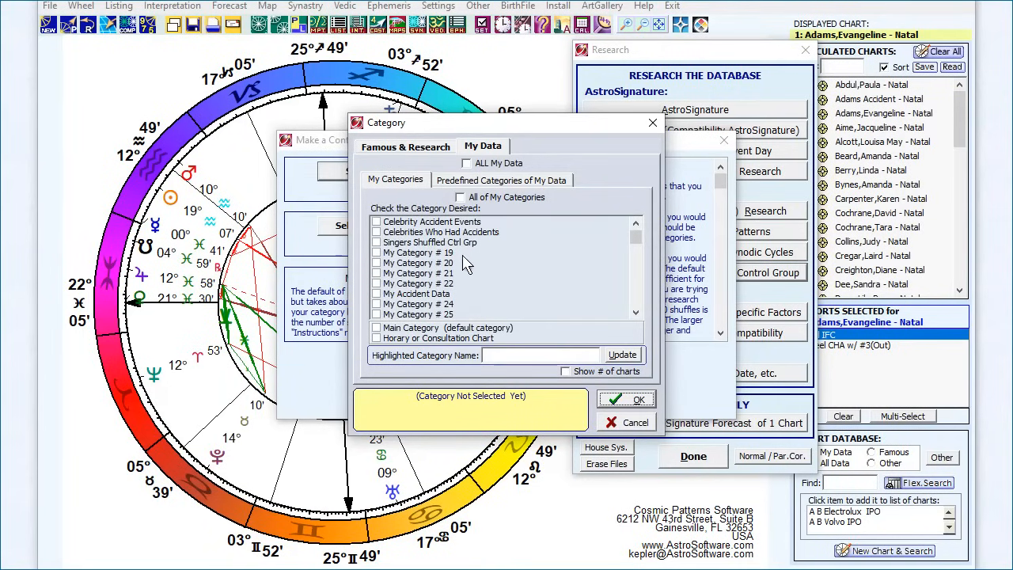
pyautogui.click(415, 294)
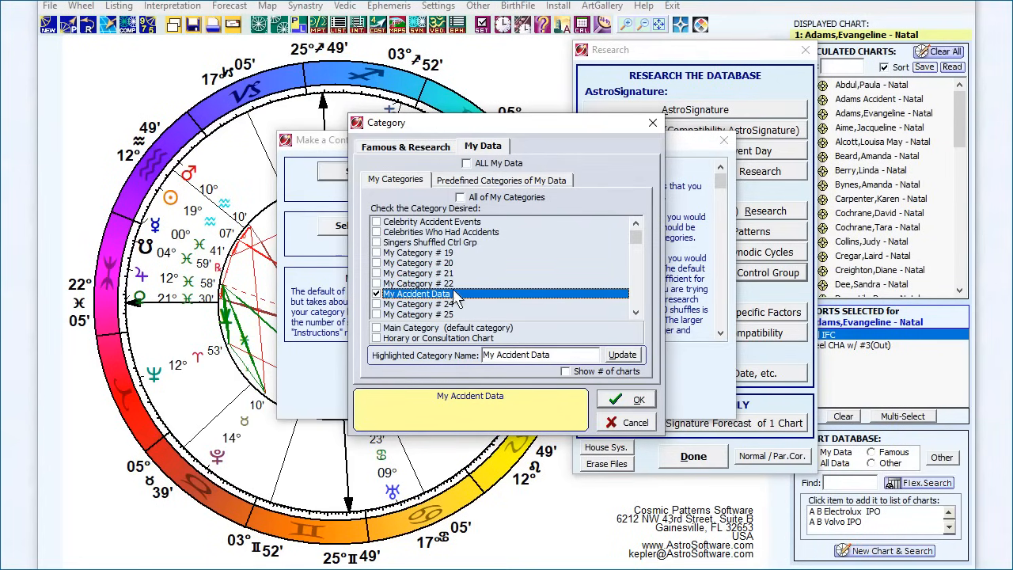
pyautogui.click(634, 402)
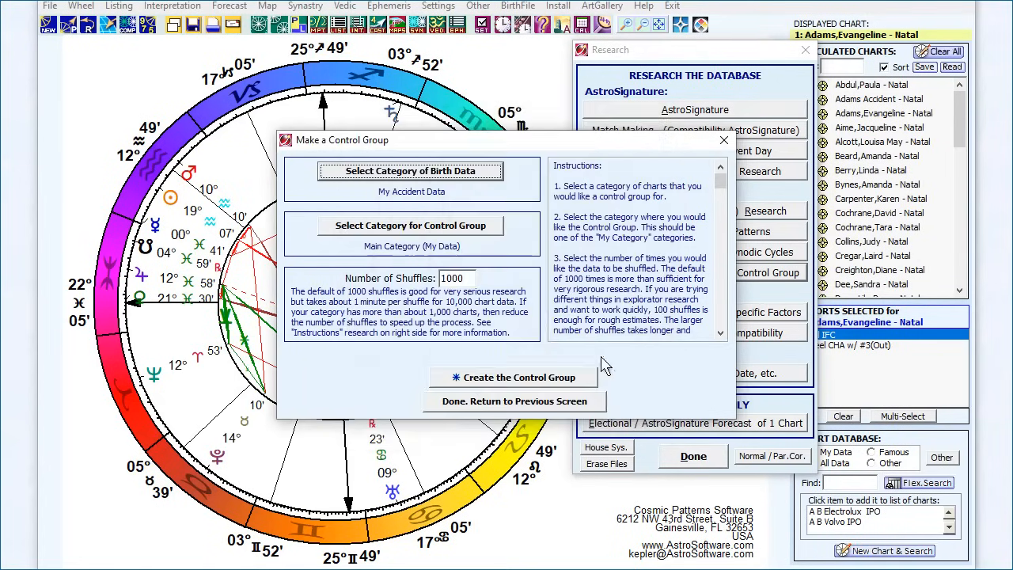
# Step: Open the category selection for storing the control group and enable showing the number of charts
pyautogui.click(393, 229)
pyautogui.scroll(-2, 393, 238)
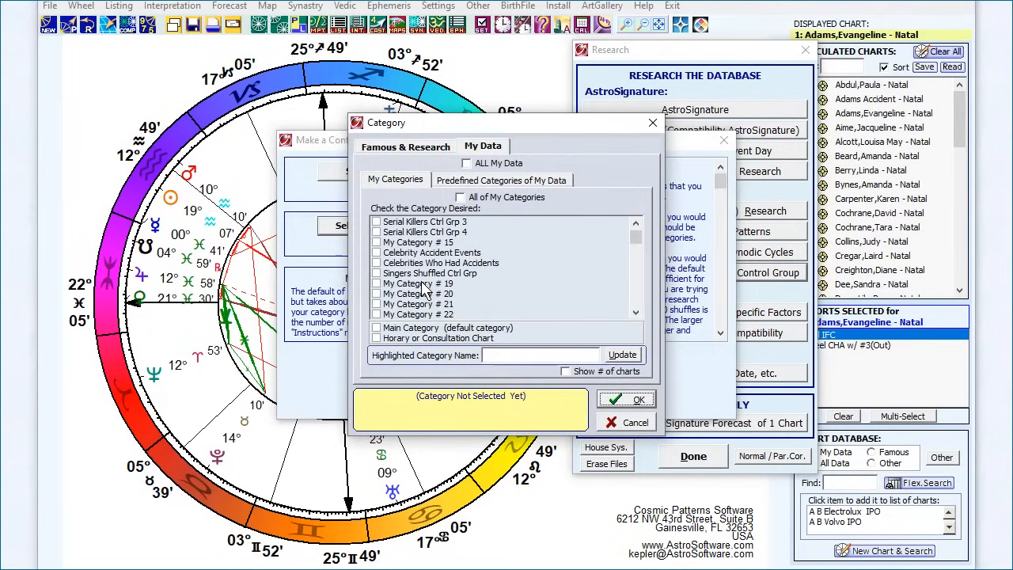
pyautogui.scroll(-2, 458, 290)
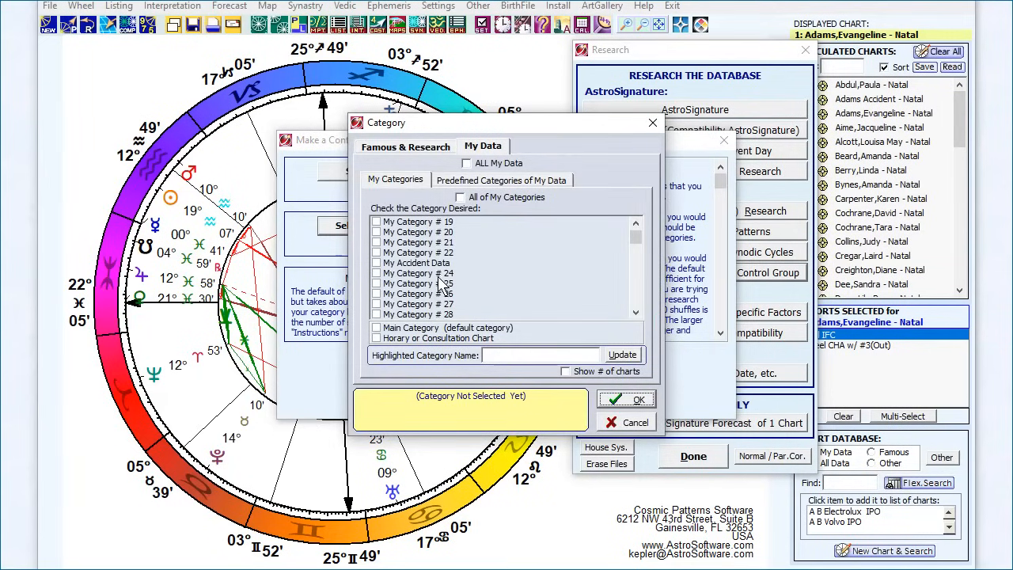
pyautogui.click(582, 371)
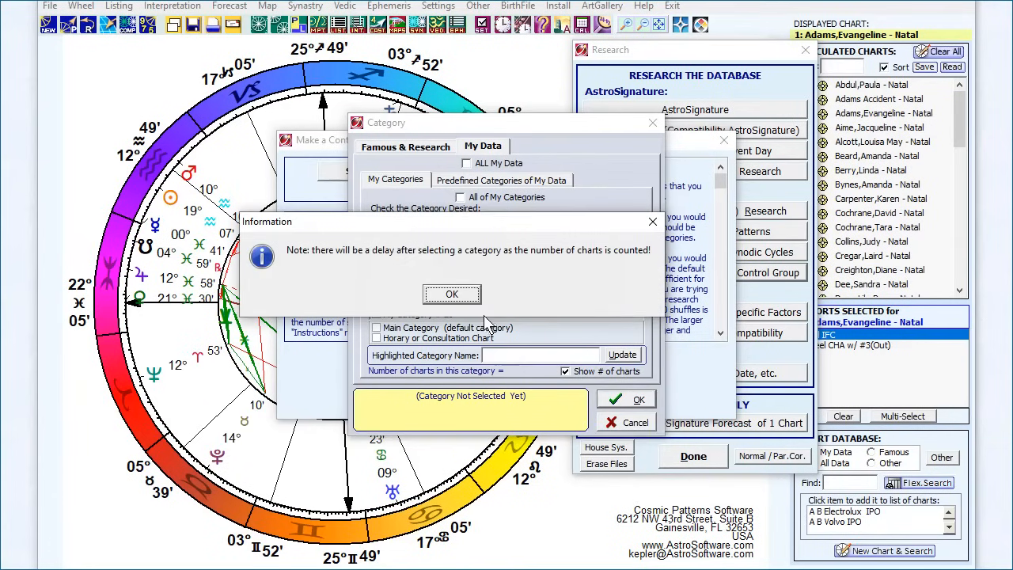
pyautogui.click(452, 294)
# Step: Rename My Category # 24 as My Accident Control Group, select it for the control group, and return to the research options
pyautogui.click(448, 275)
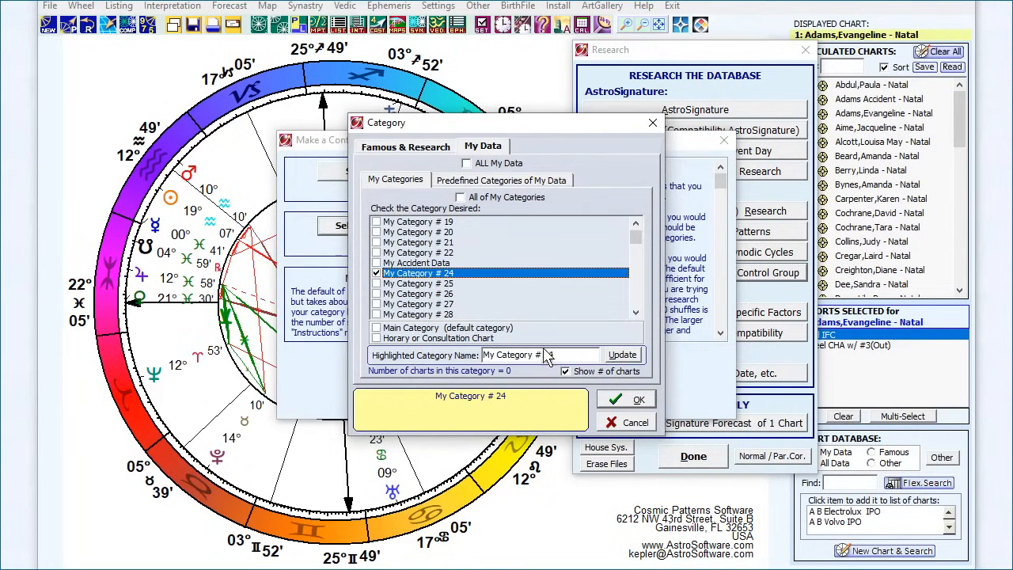
pyautogui.moveTo(560, 354); pyautogui.dragTo(459, 360)
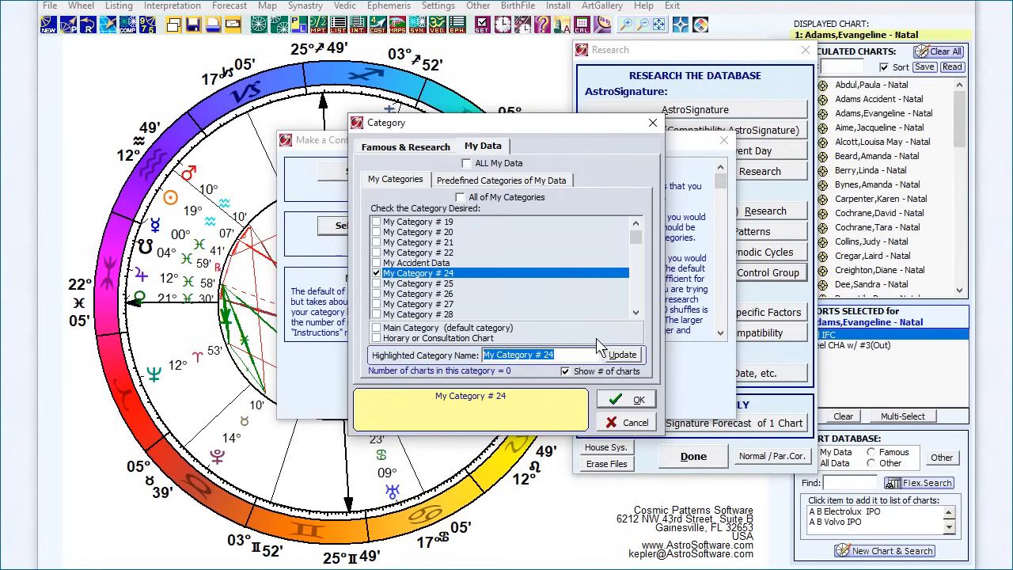
pyautogui.write('My Acc')
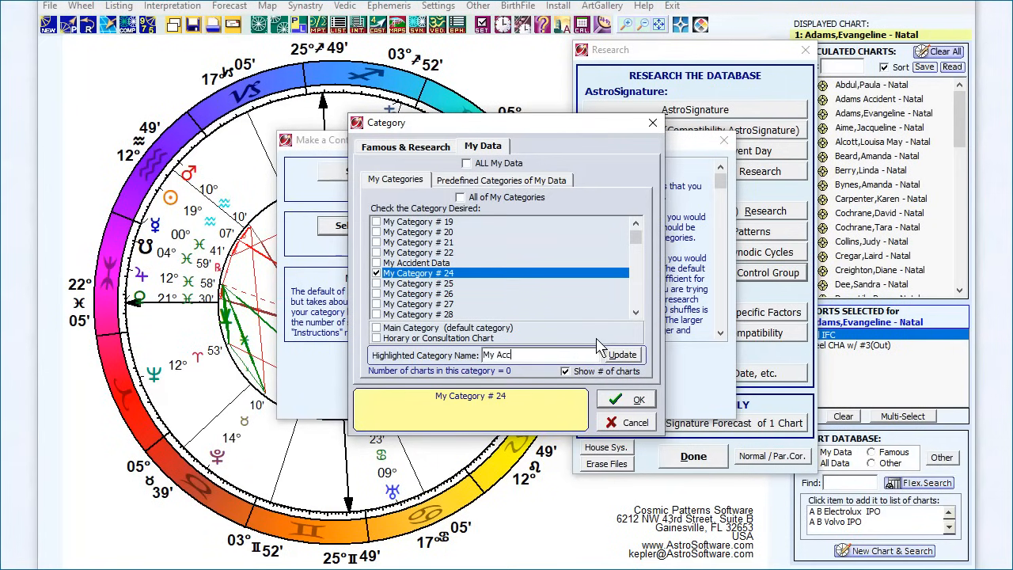
pyautogui.write('ident Control Group')
pyautogui.click(616, 355)
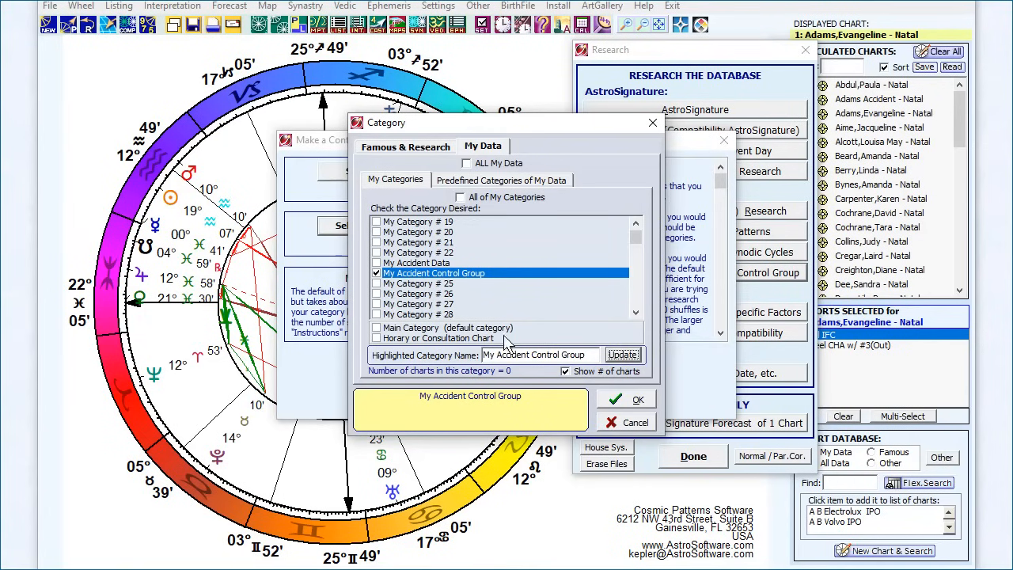
pyautogui.click(622, 400)
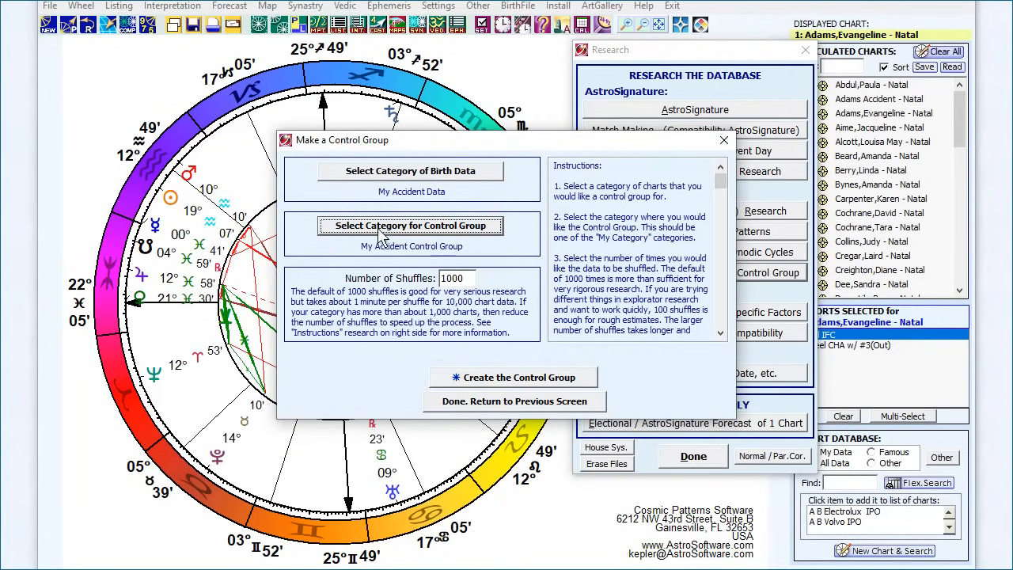
pyautogui.click(481, 401)
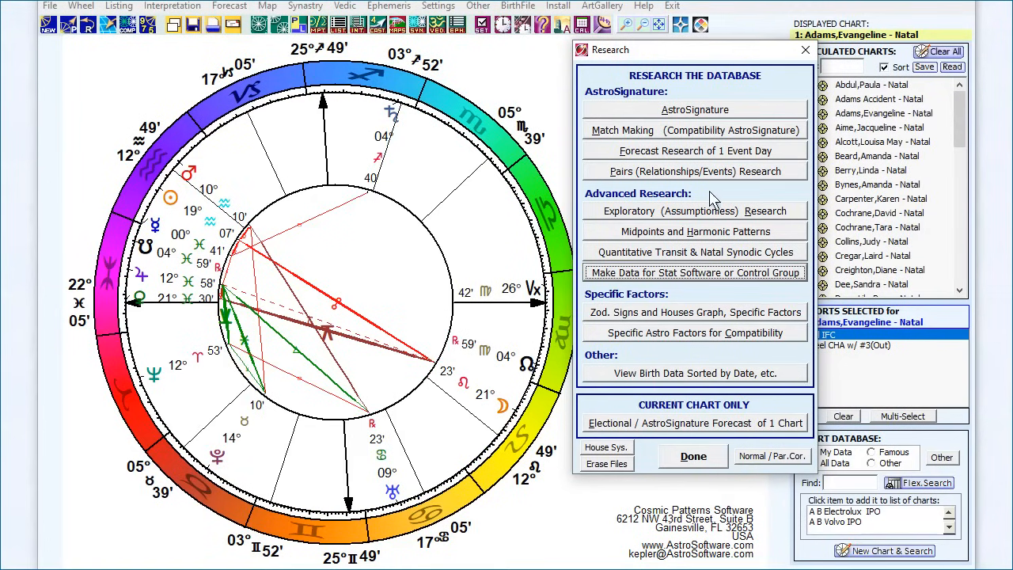
# Step: Open Forecast Research of 1 Event Day, examine the Accident event dates for each chart, and return to the forecast screen
pyautogui.click(696, 152)
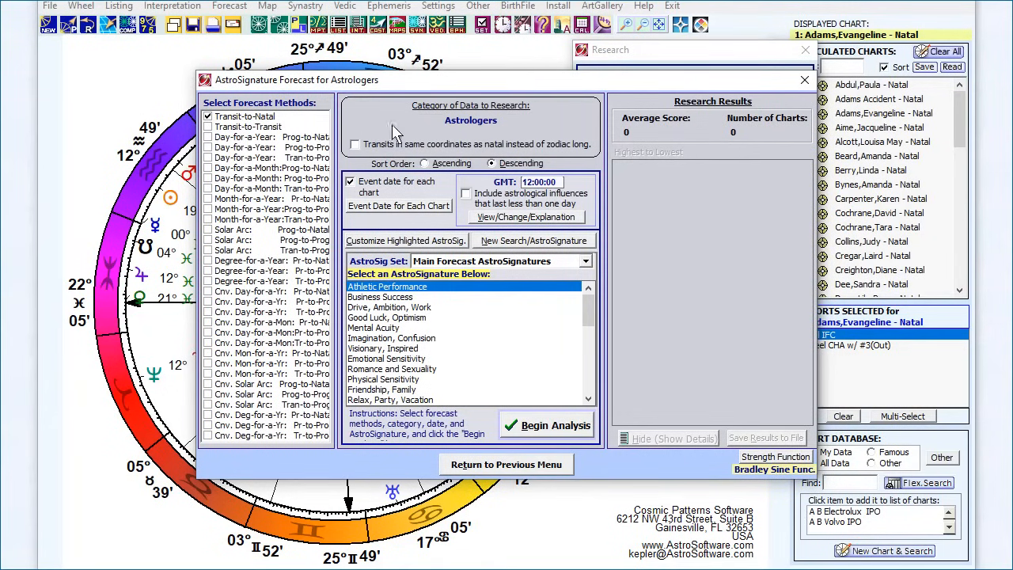
pyautogui.click(379, 211)
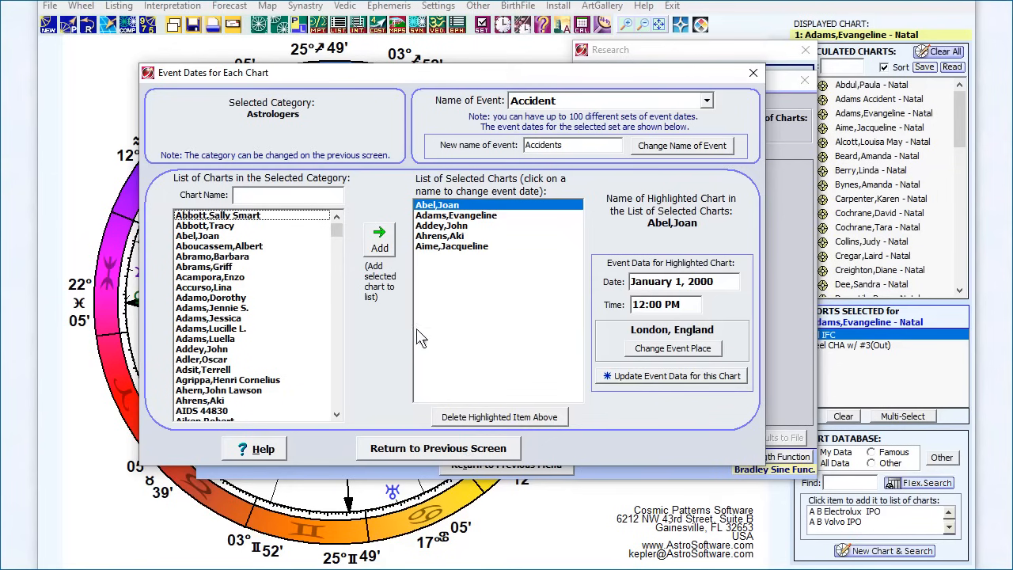
pyautogui.click(412, 445)
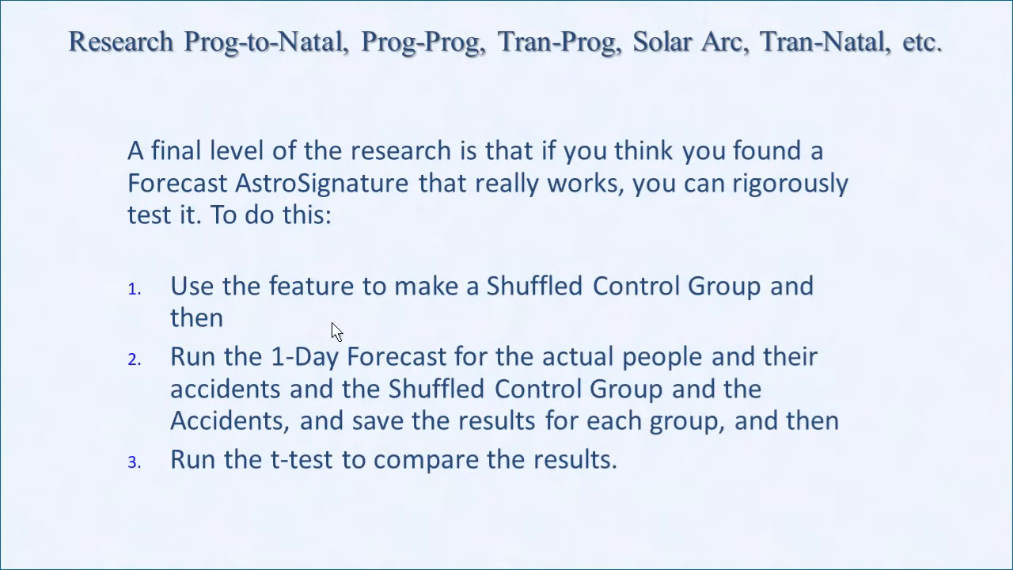
pyautogui.click(332, 323)
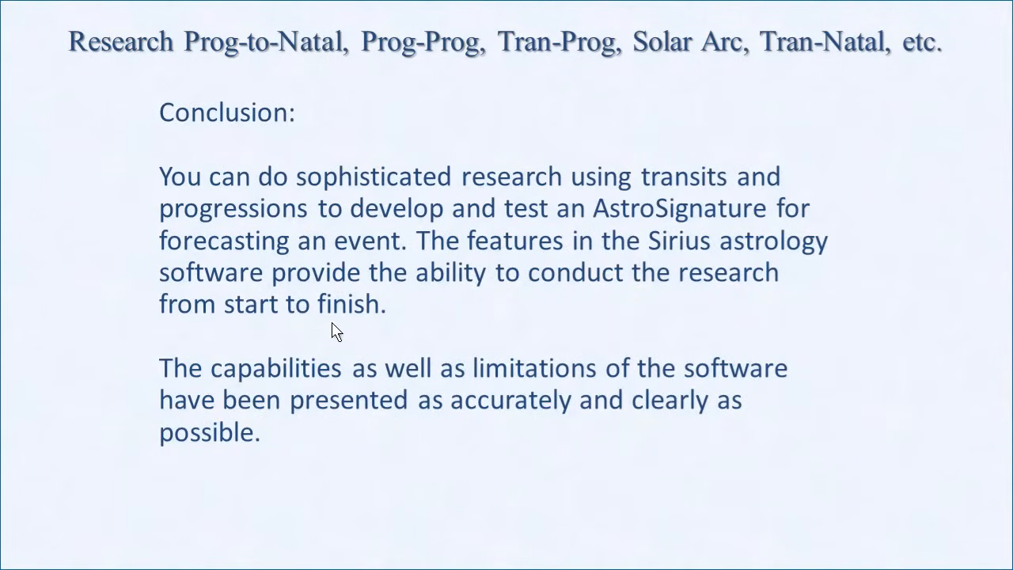